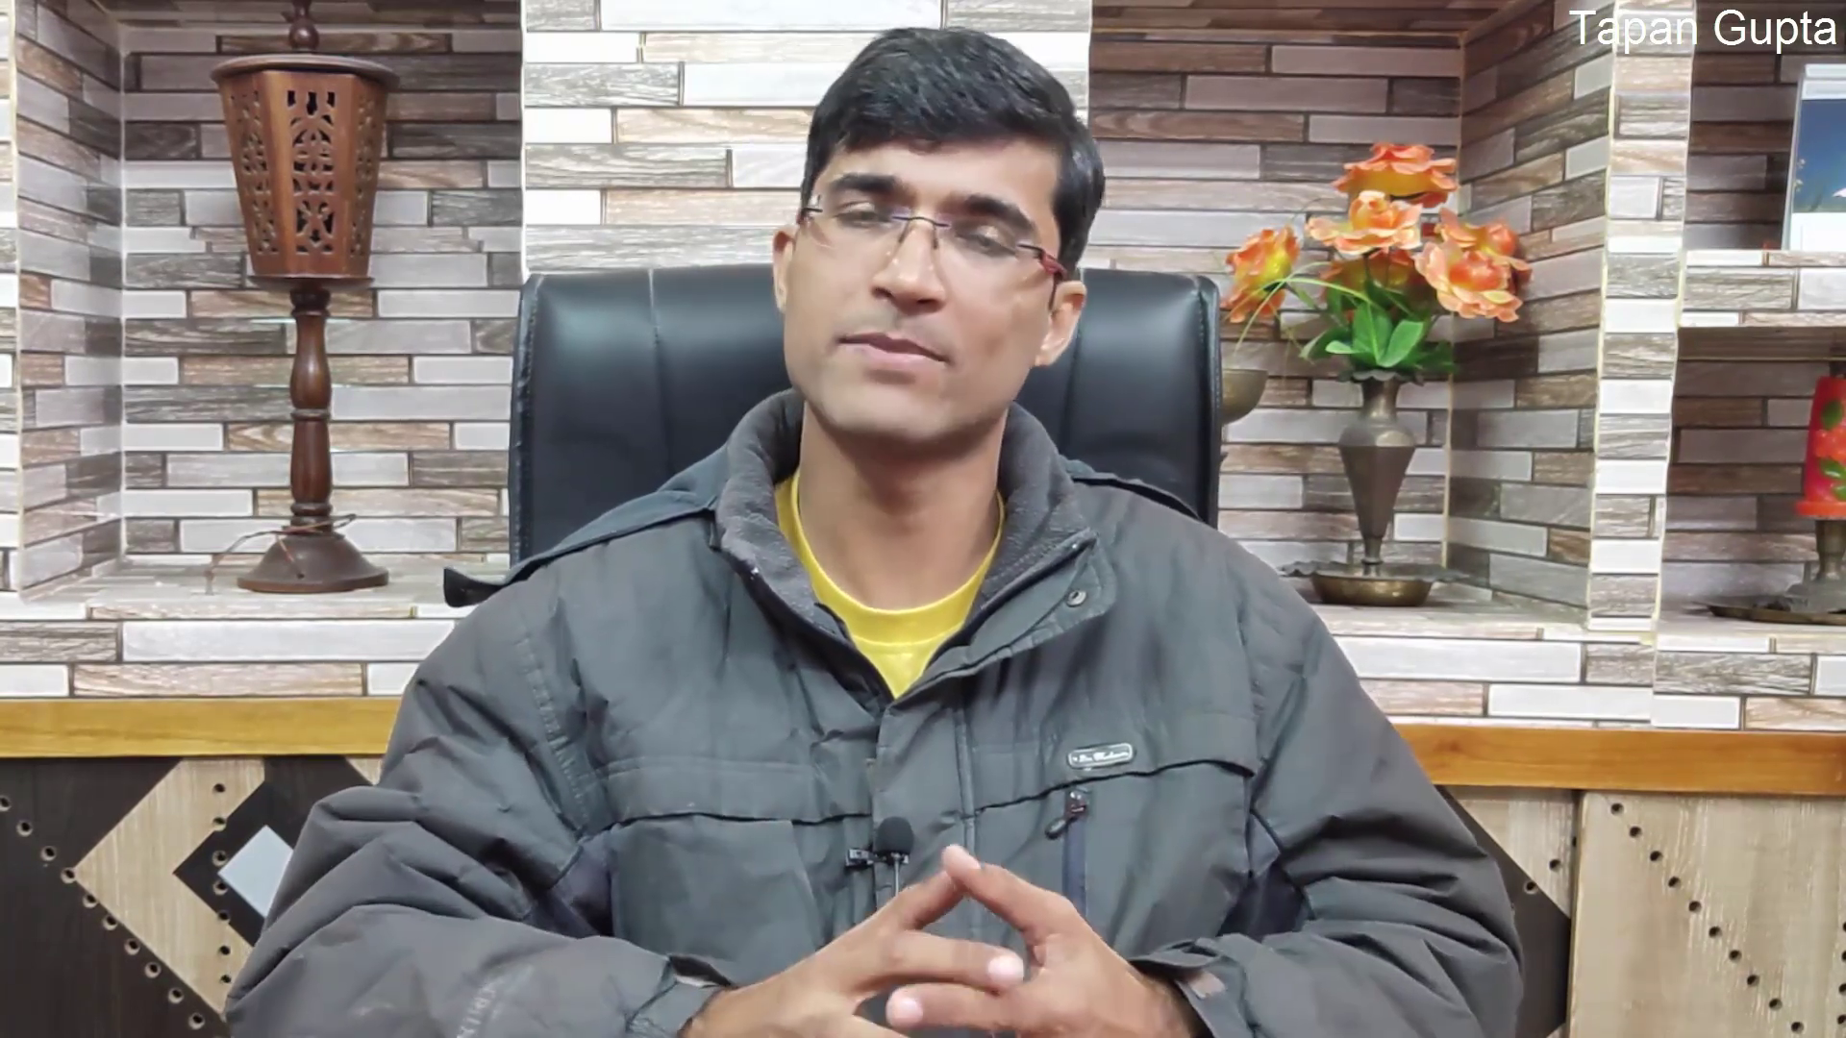
Step: Load gmail.com and begin creating a new Google account for personal use
text(gmail.com)
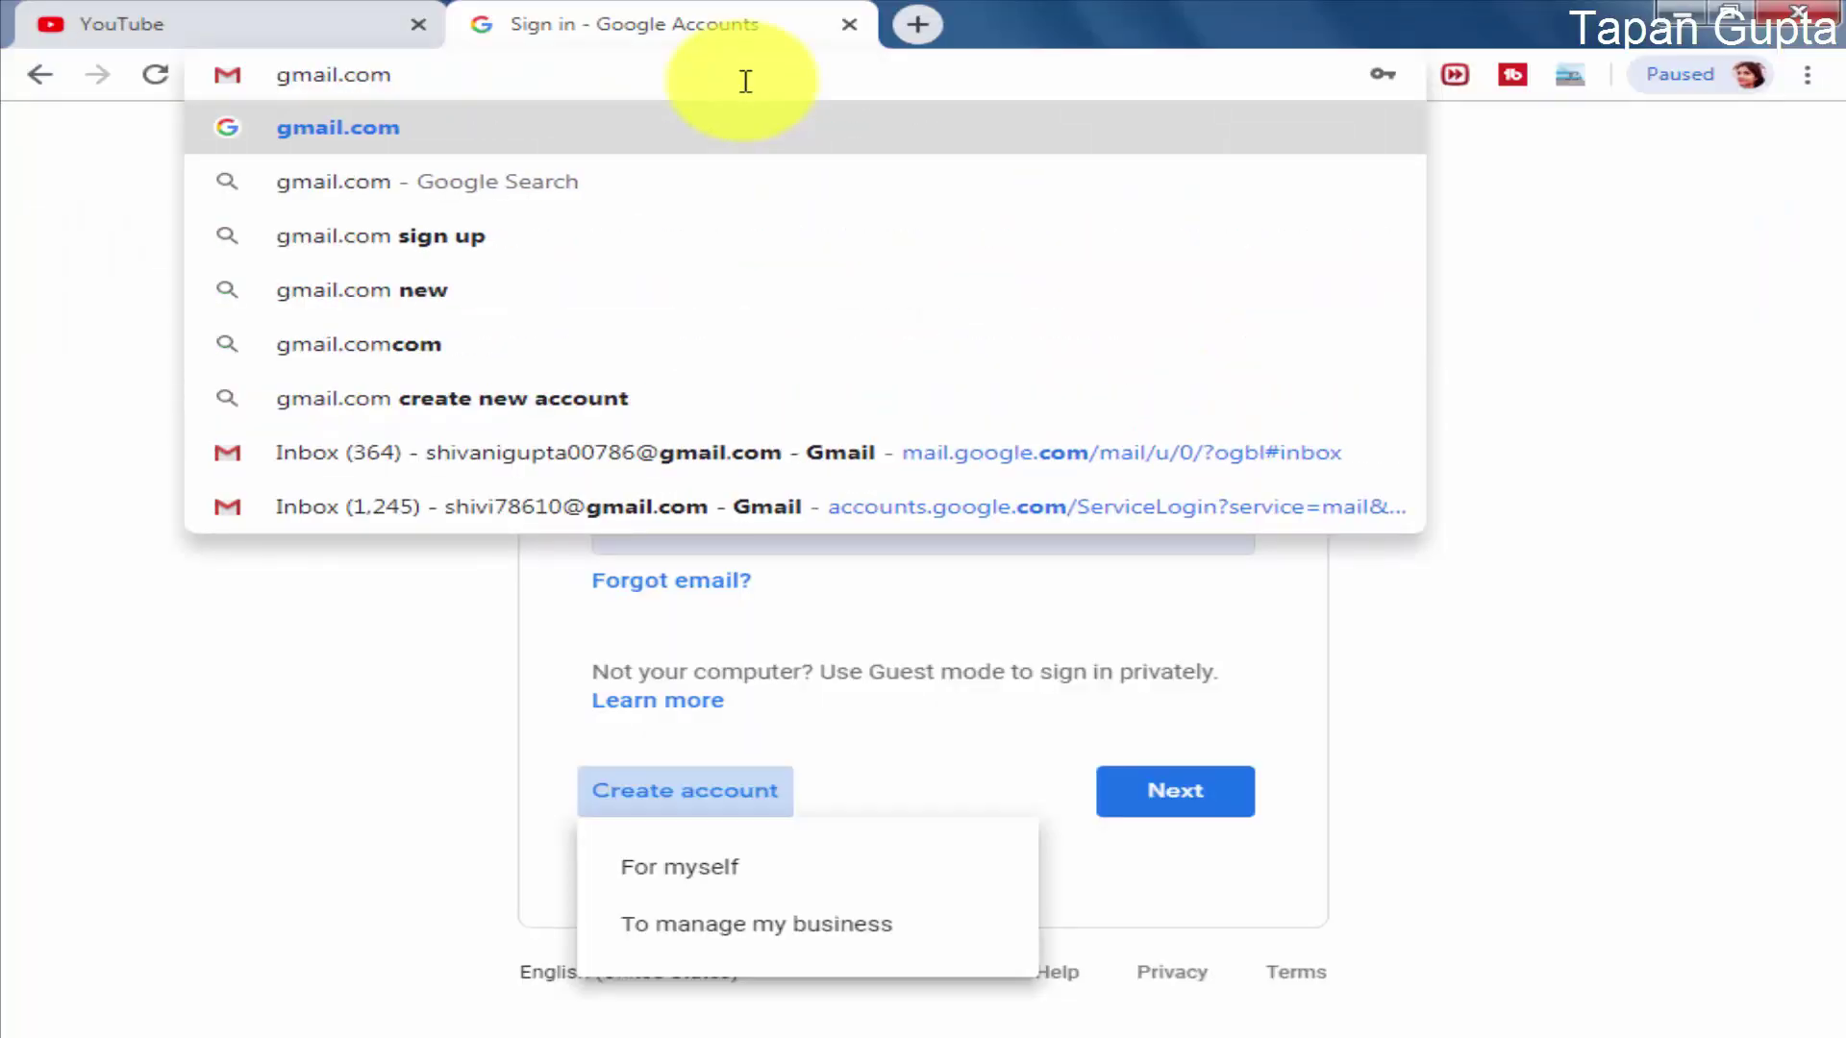
key(Return)
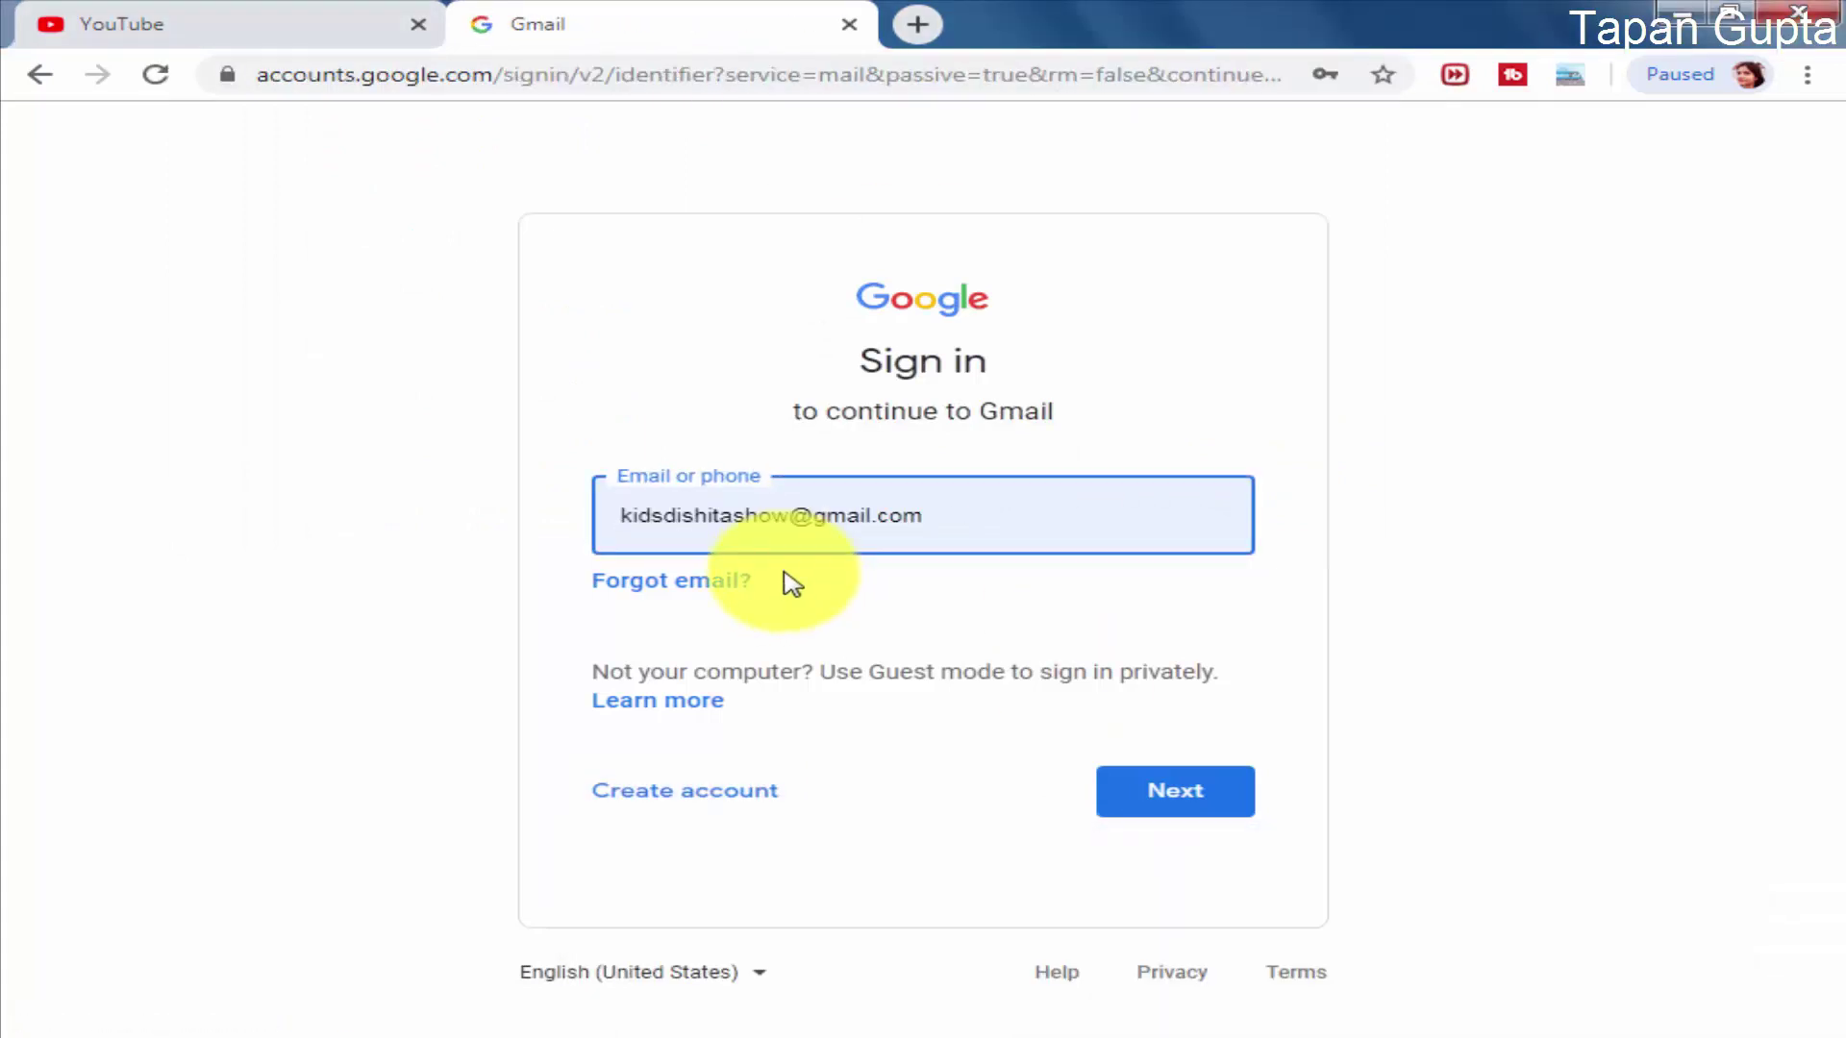
click(690, 794)
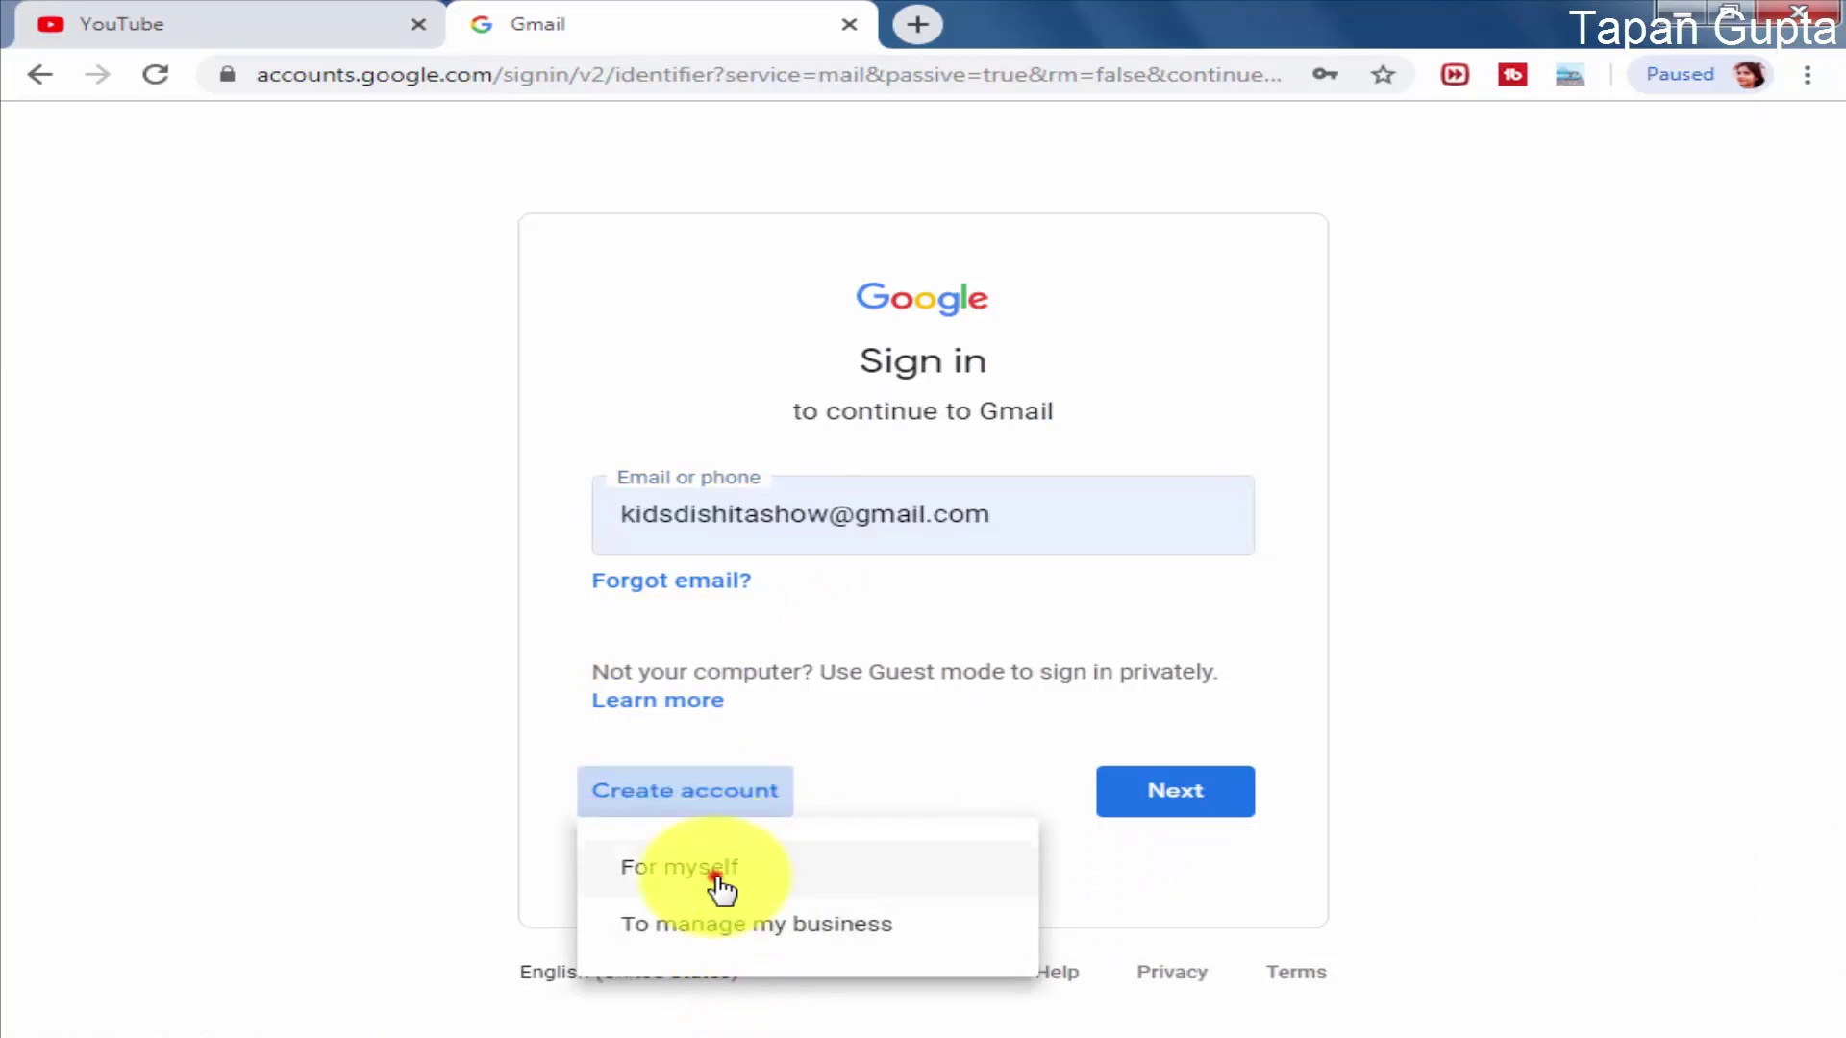
click(719, 873)
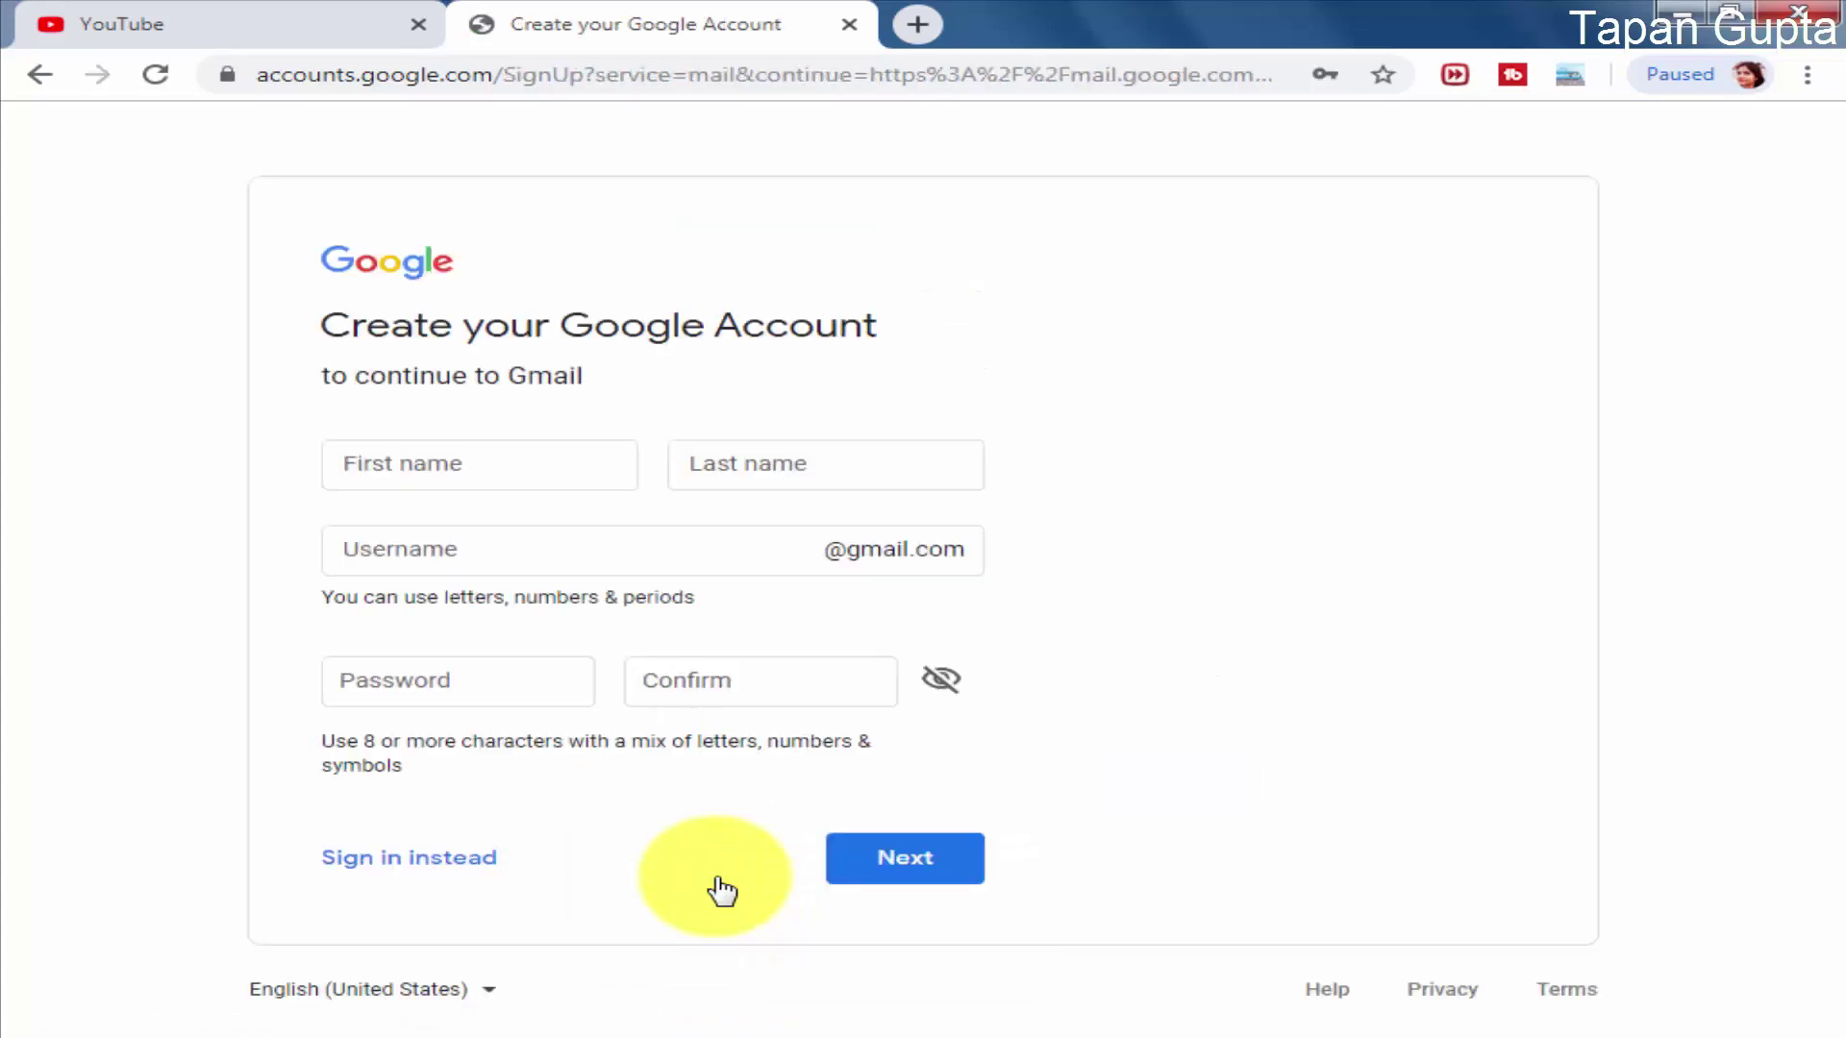
Step: Enter the first name, last name and a first-choice username
click(413, 459)
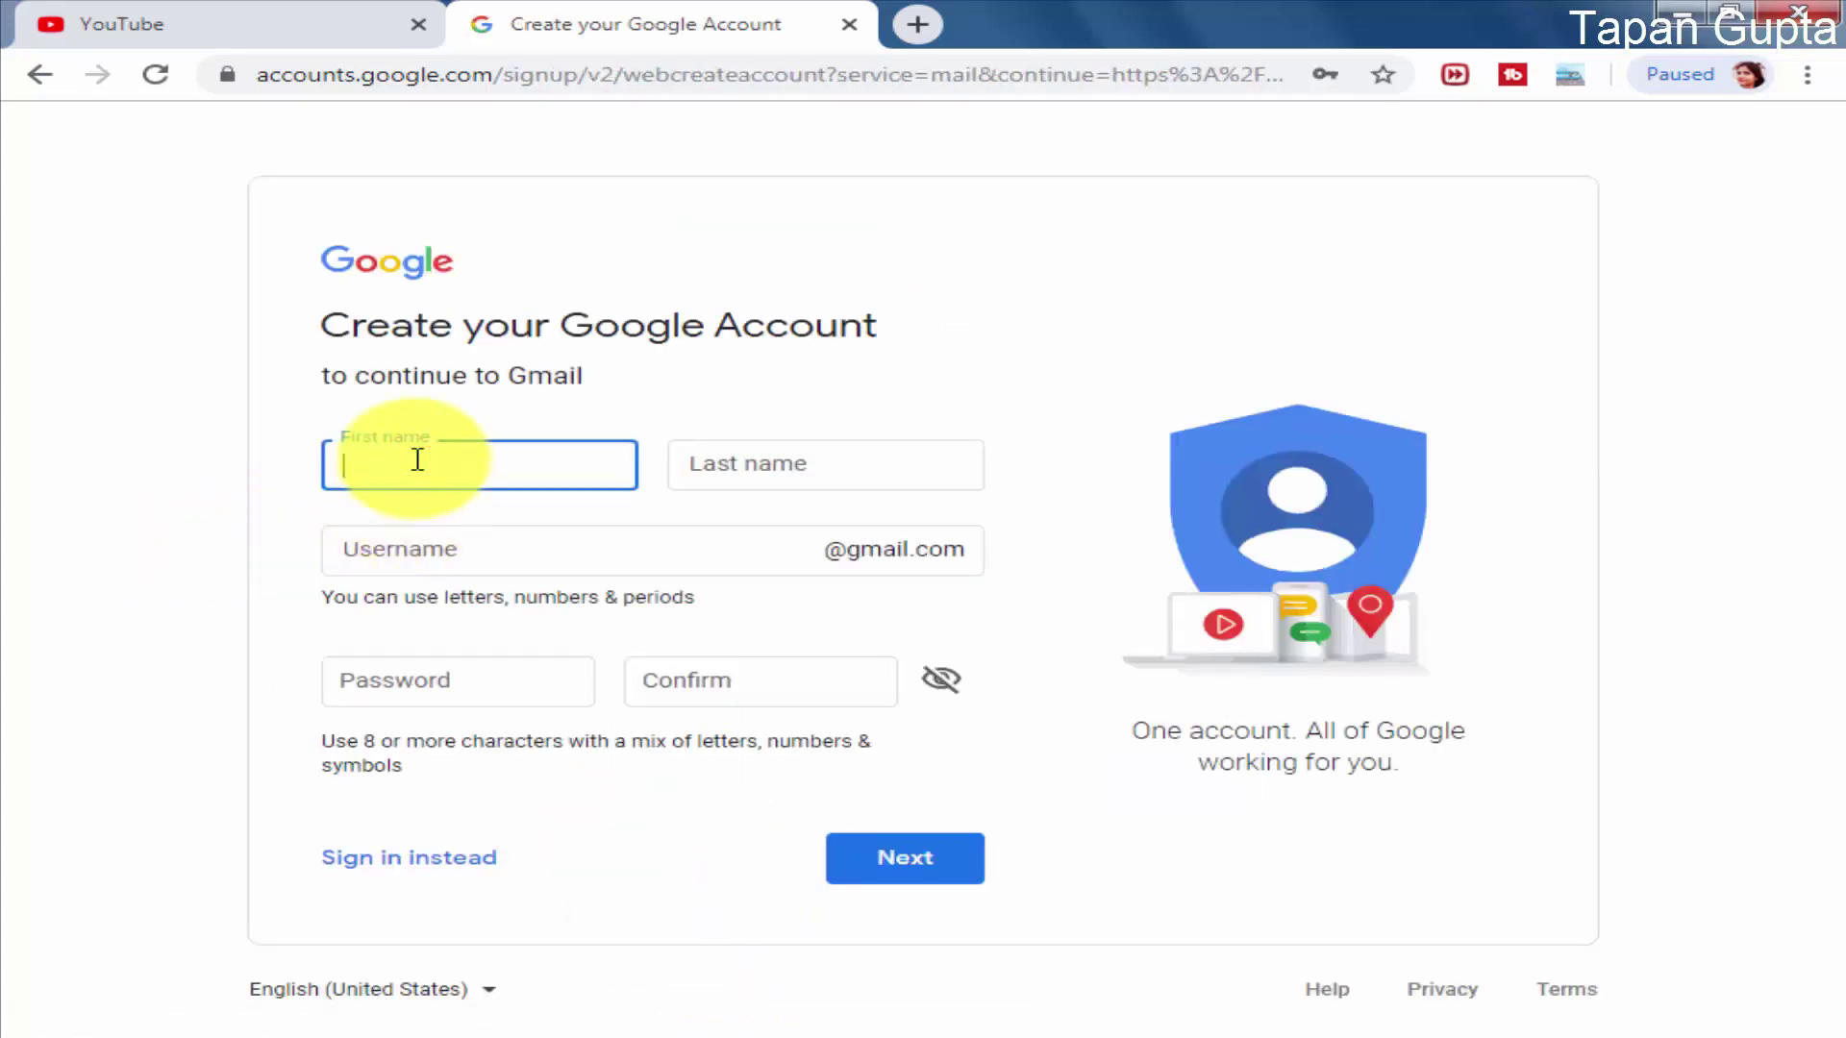
key(Tab)
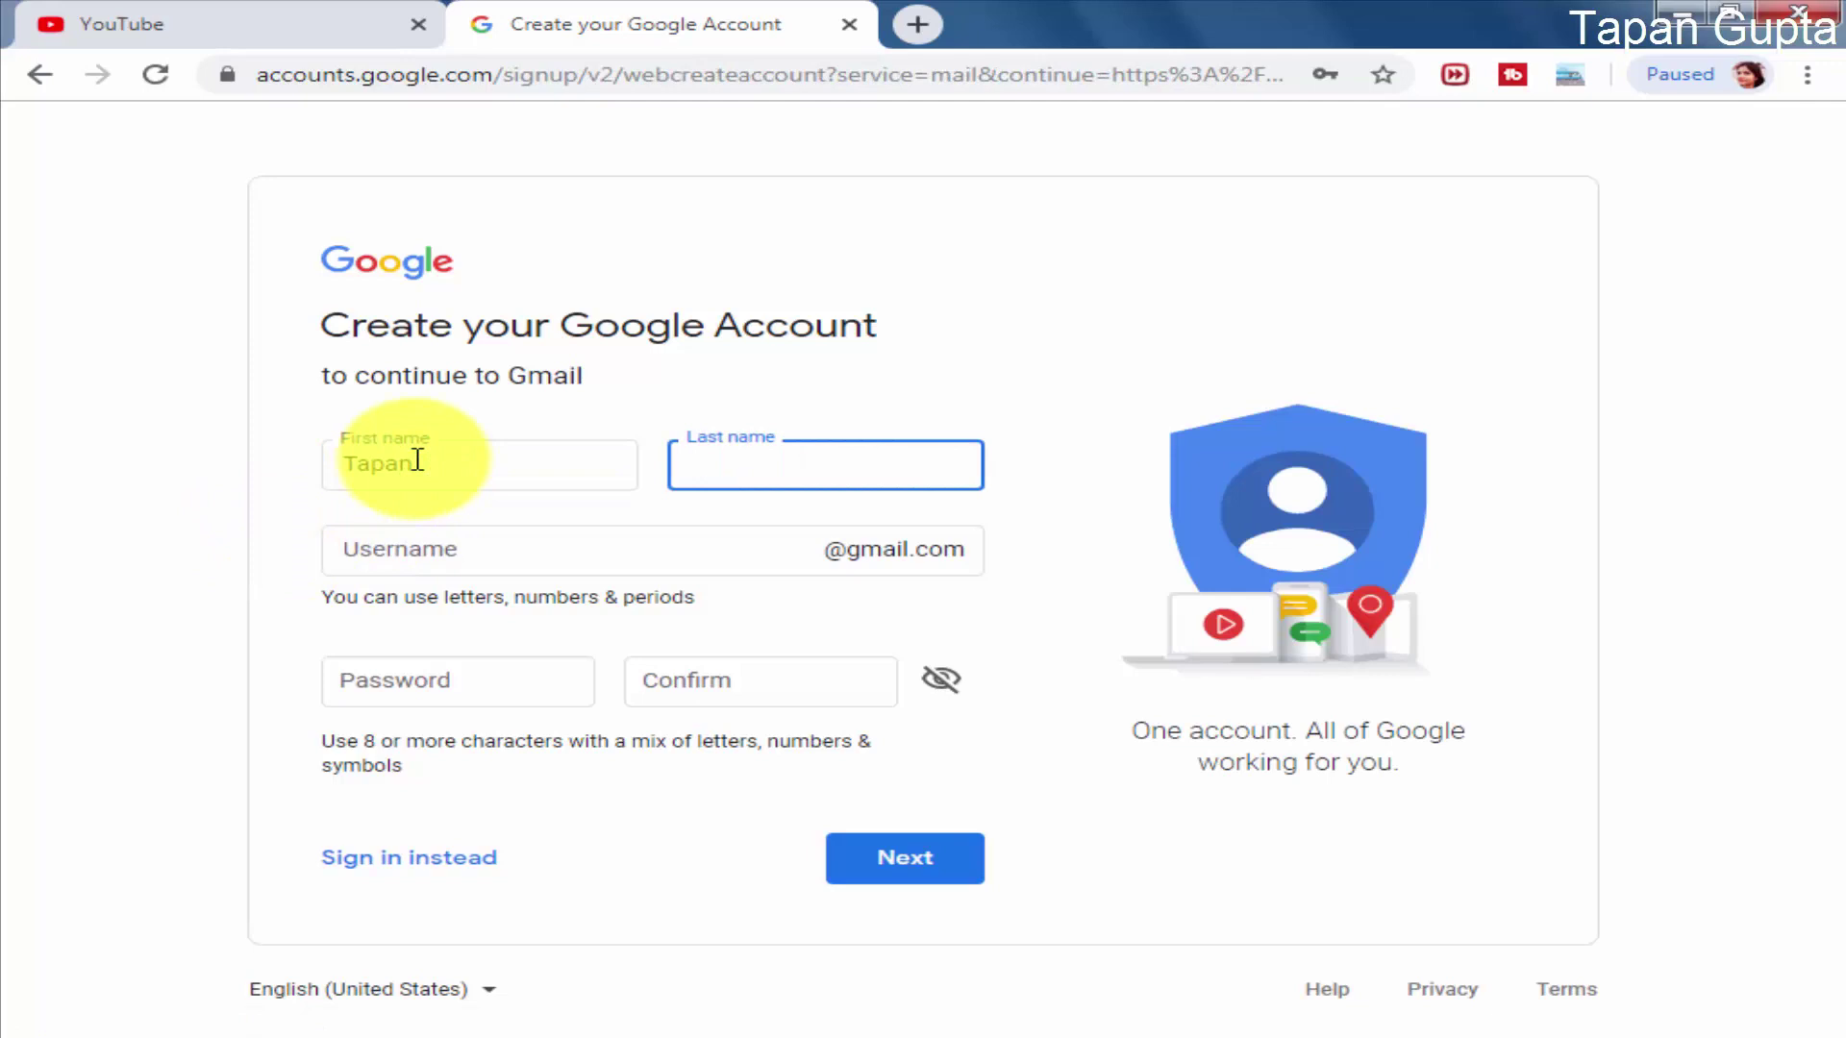
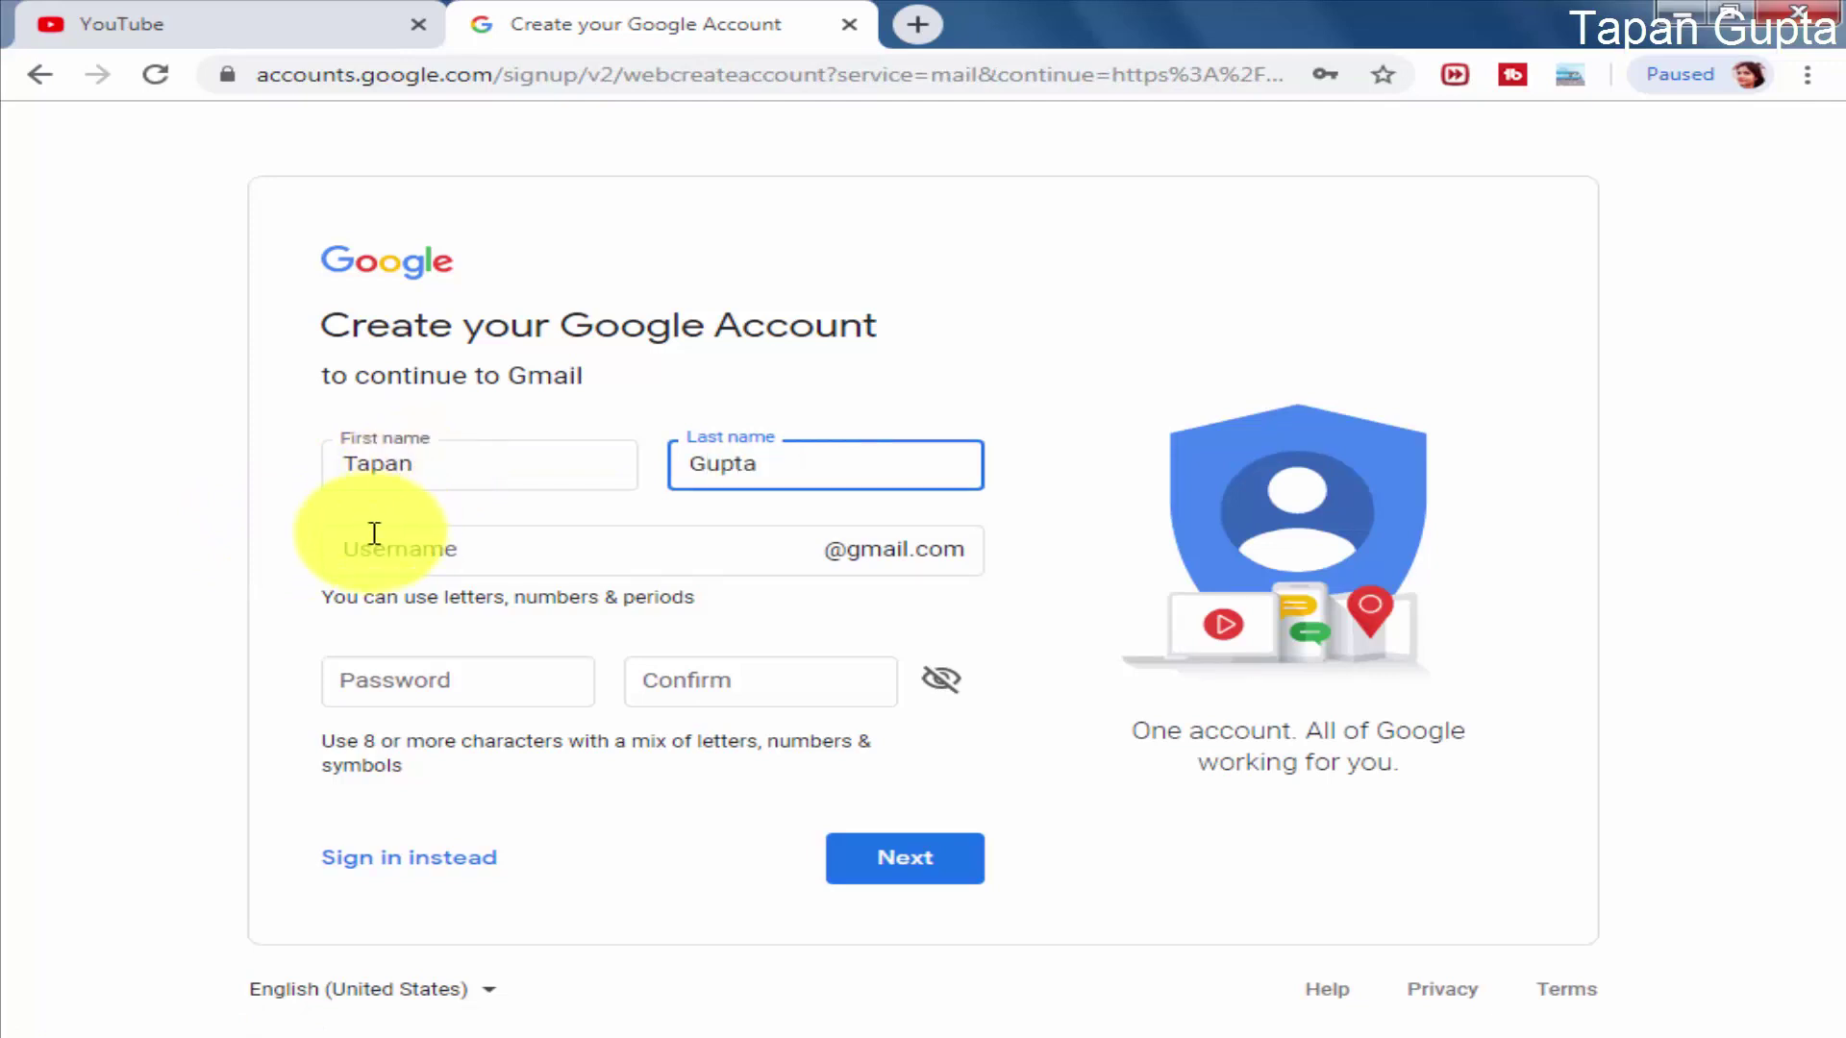
click(440, 552)
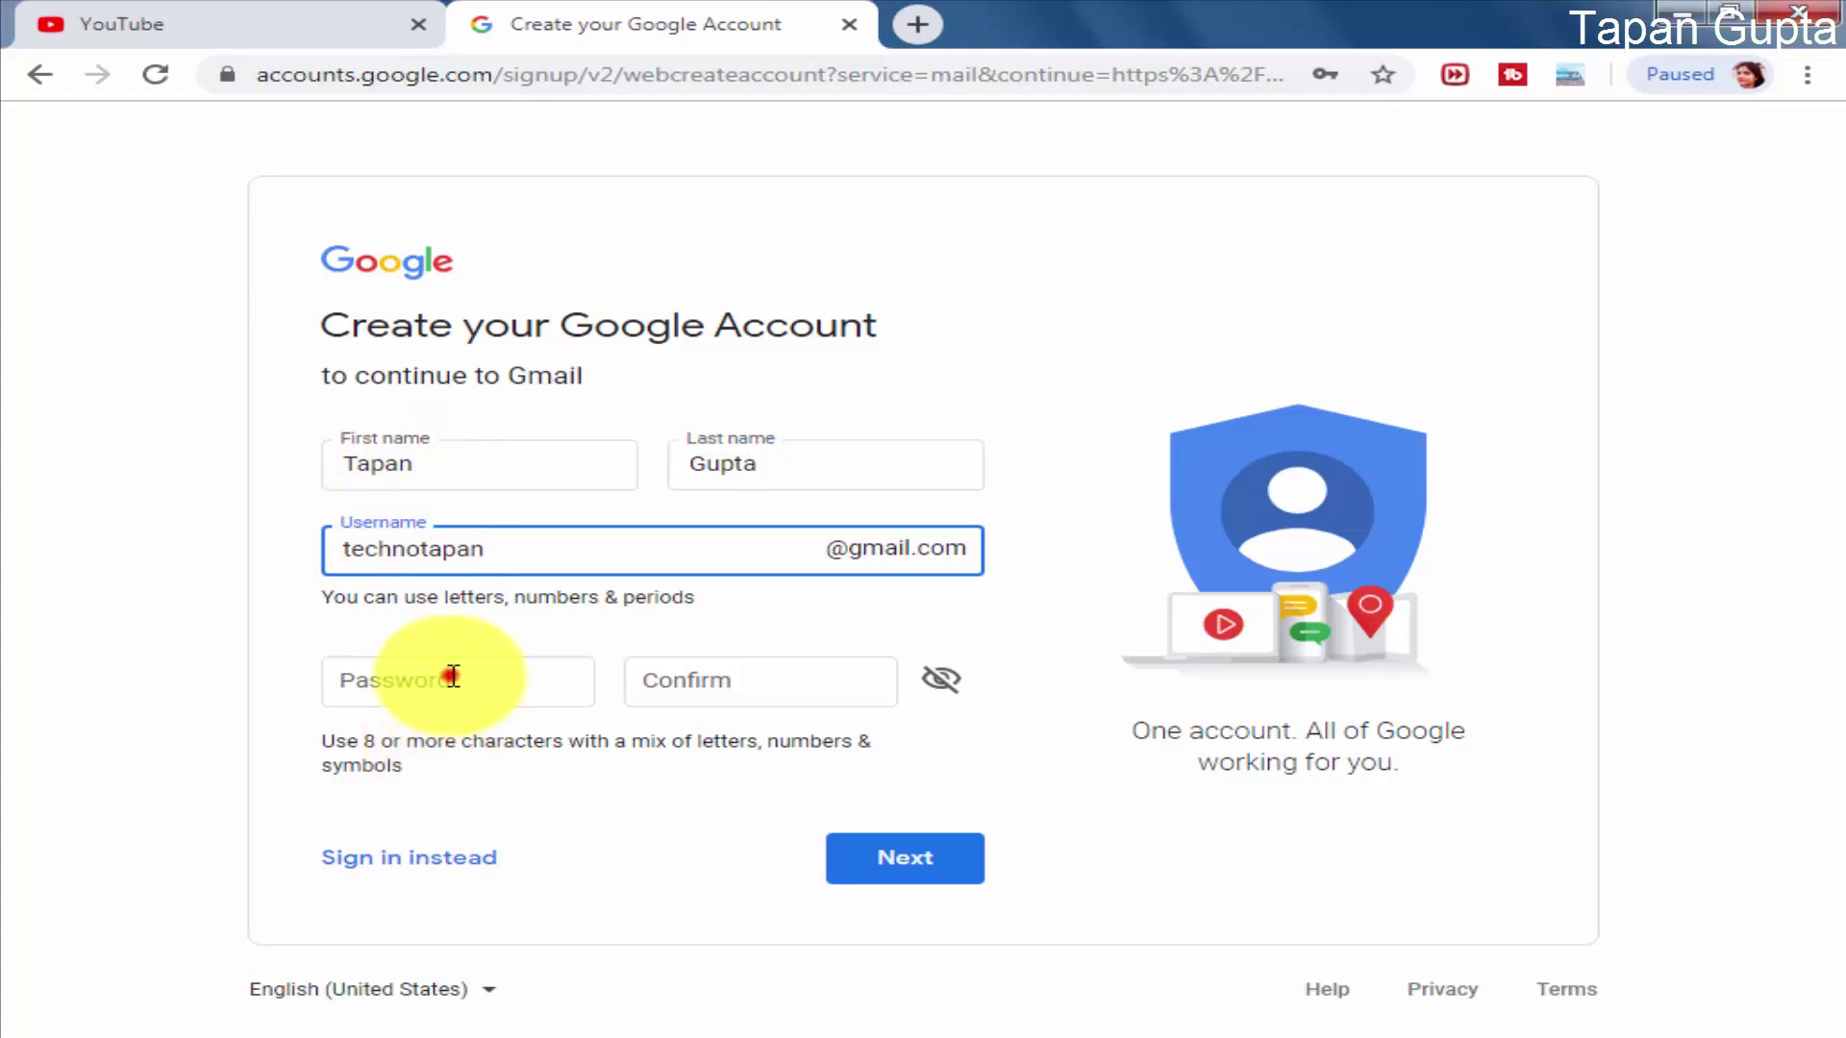
Step: Set and confirm a password, submit, then replace the taken username with another
click(456, 684)
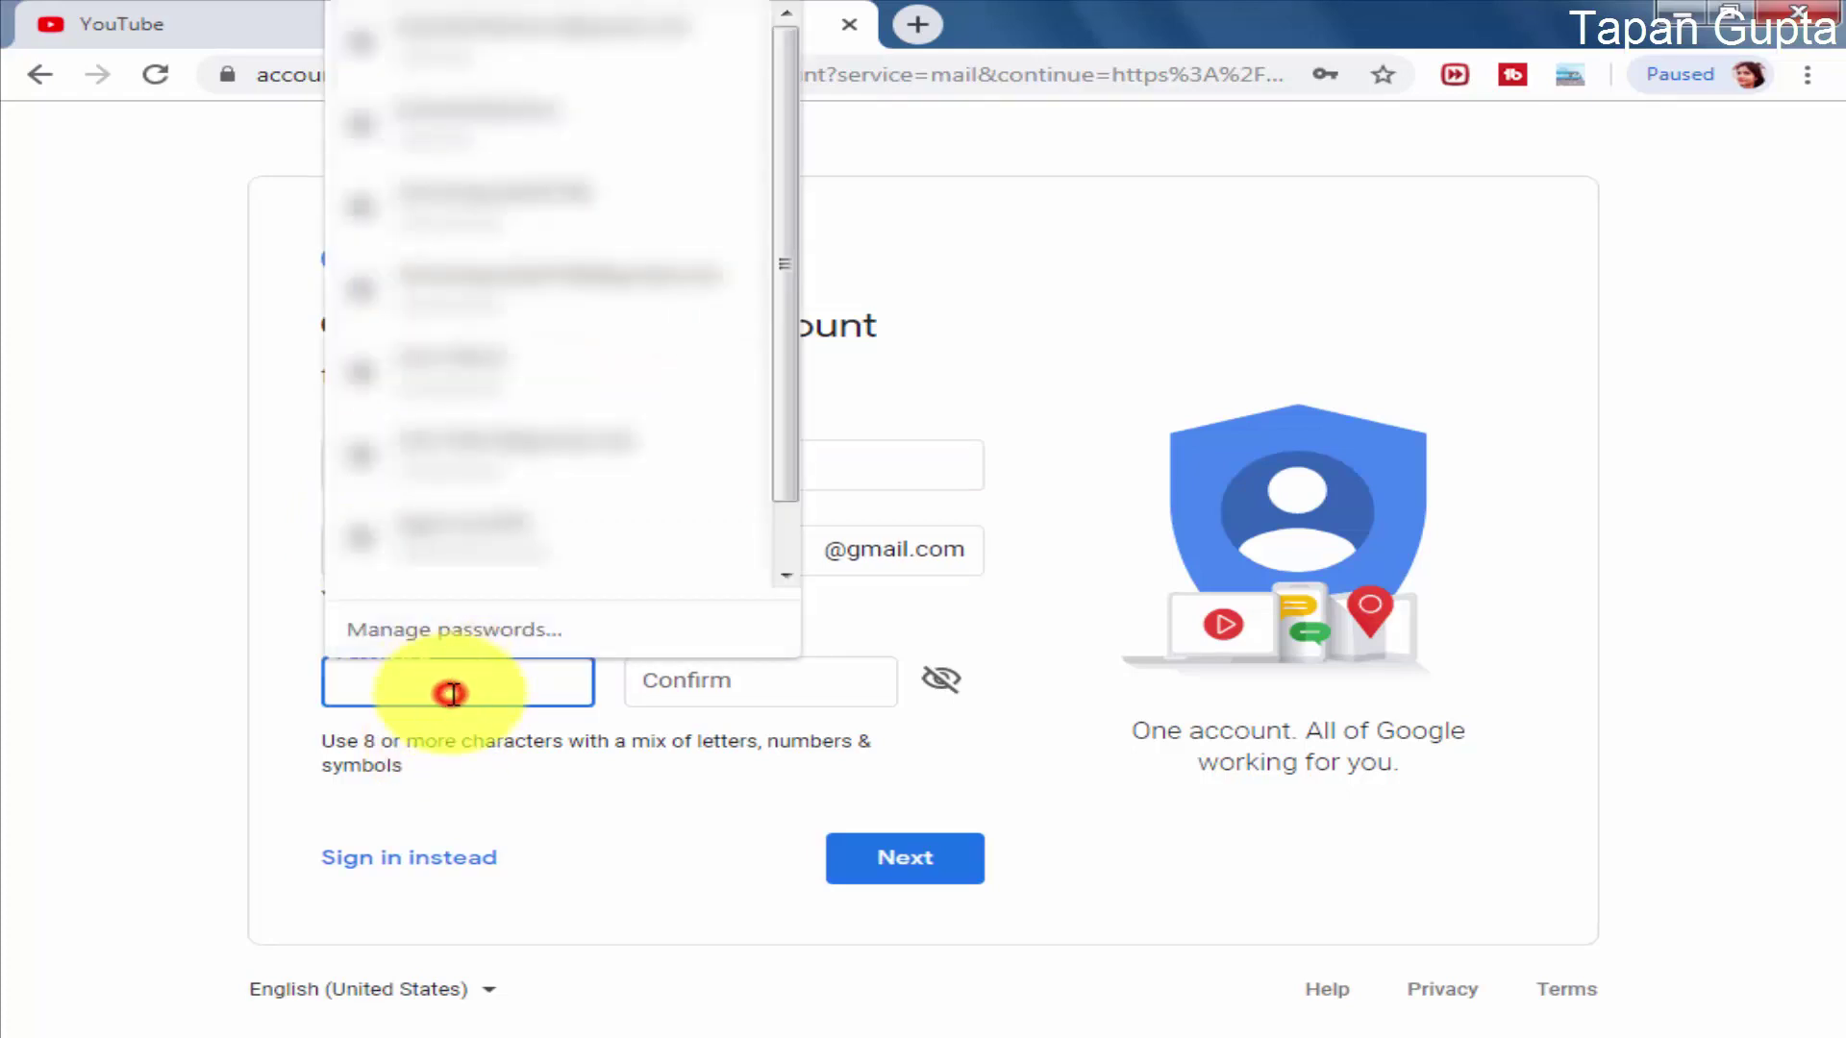
text(••••••••••••)
key(Tab)
text(••••••••••••)
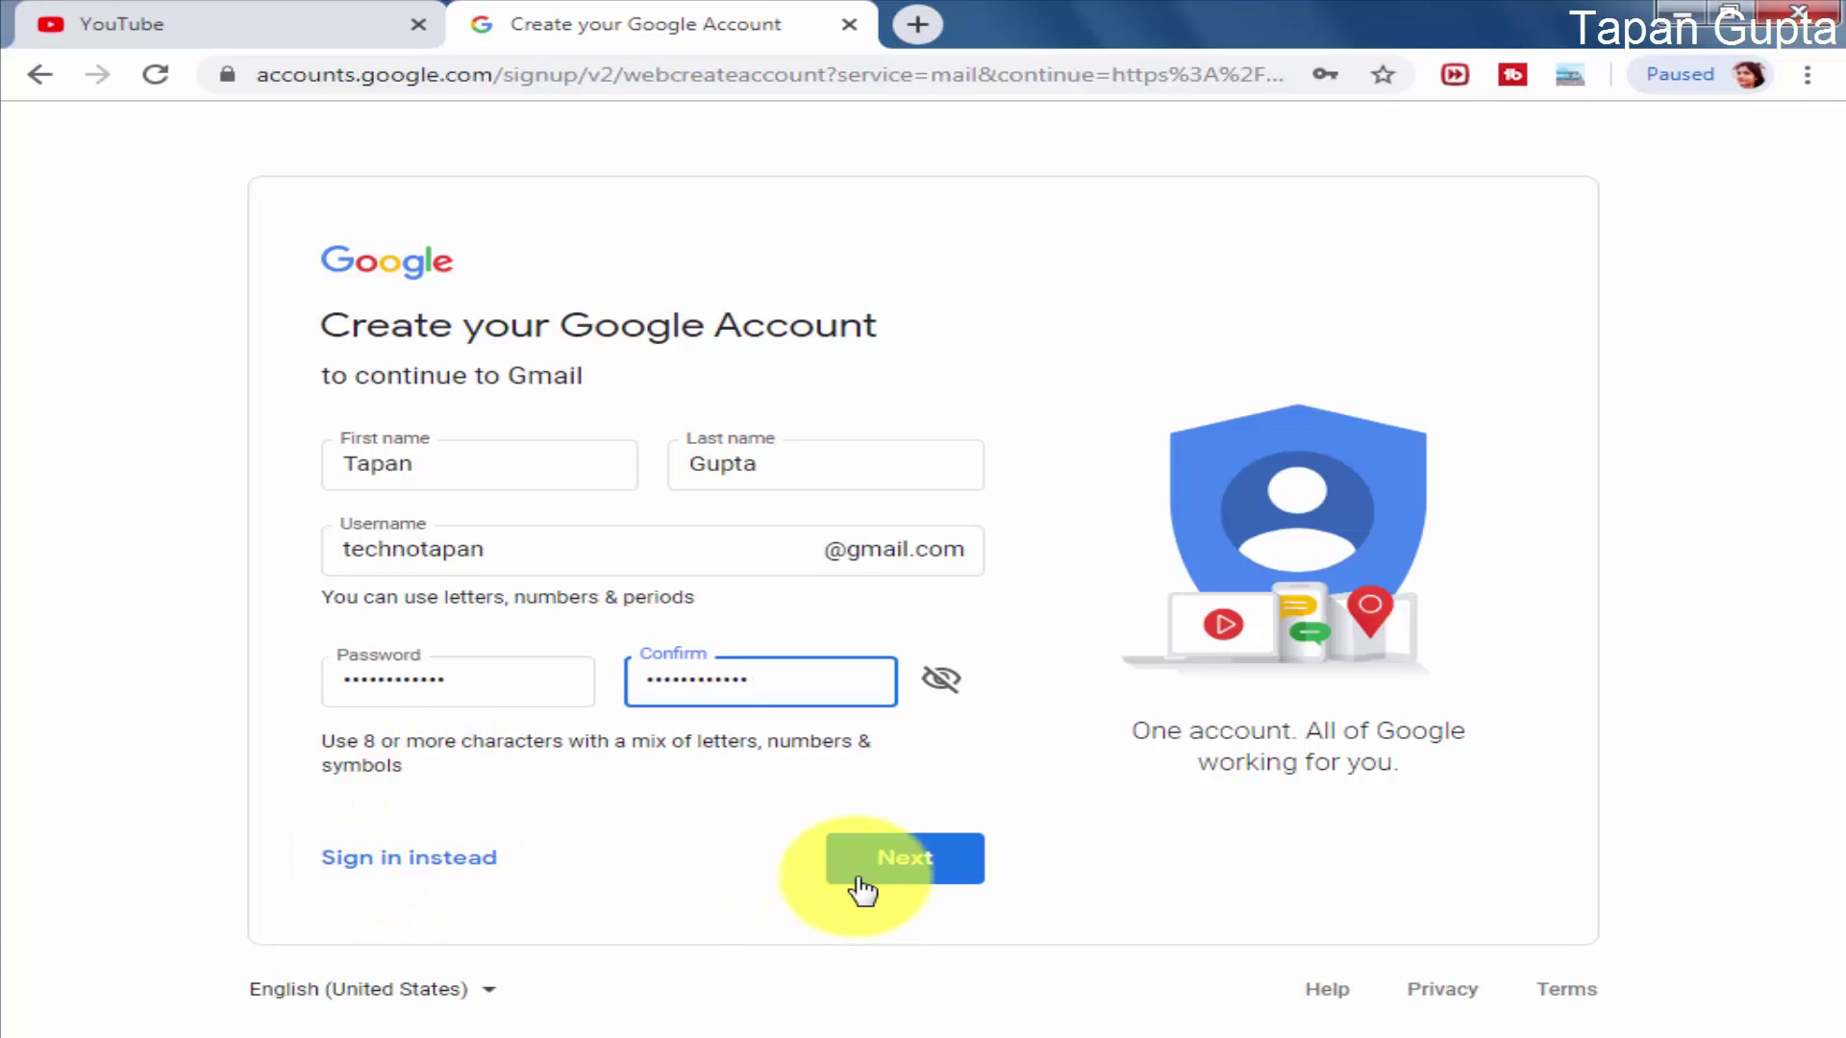
click(929, 865)
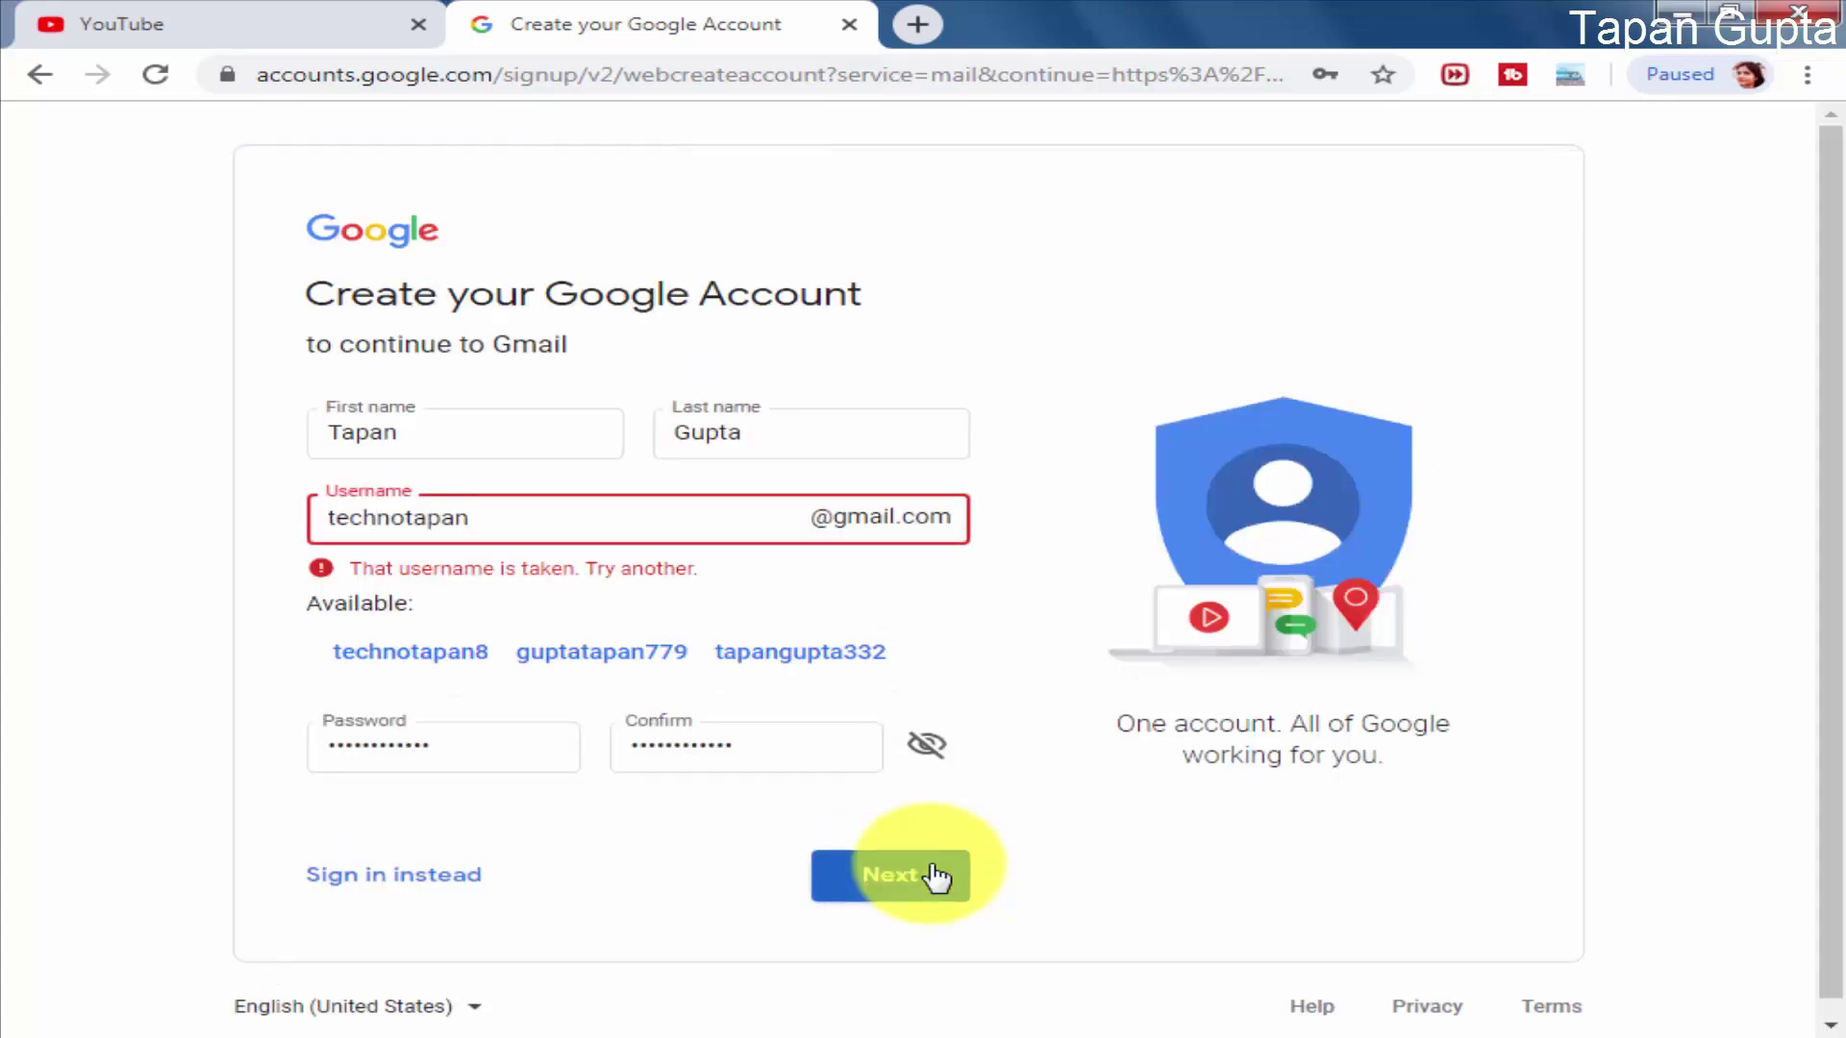
double_click(494, 519)
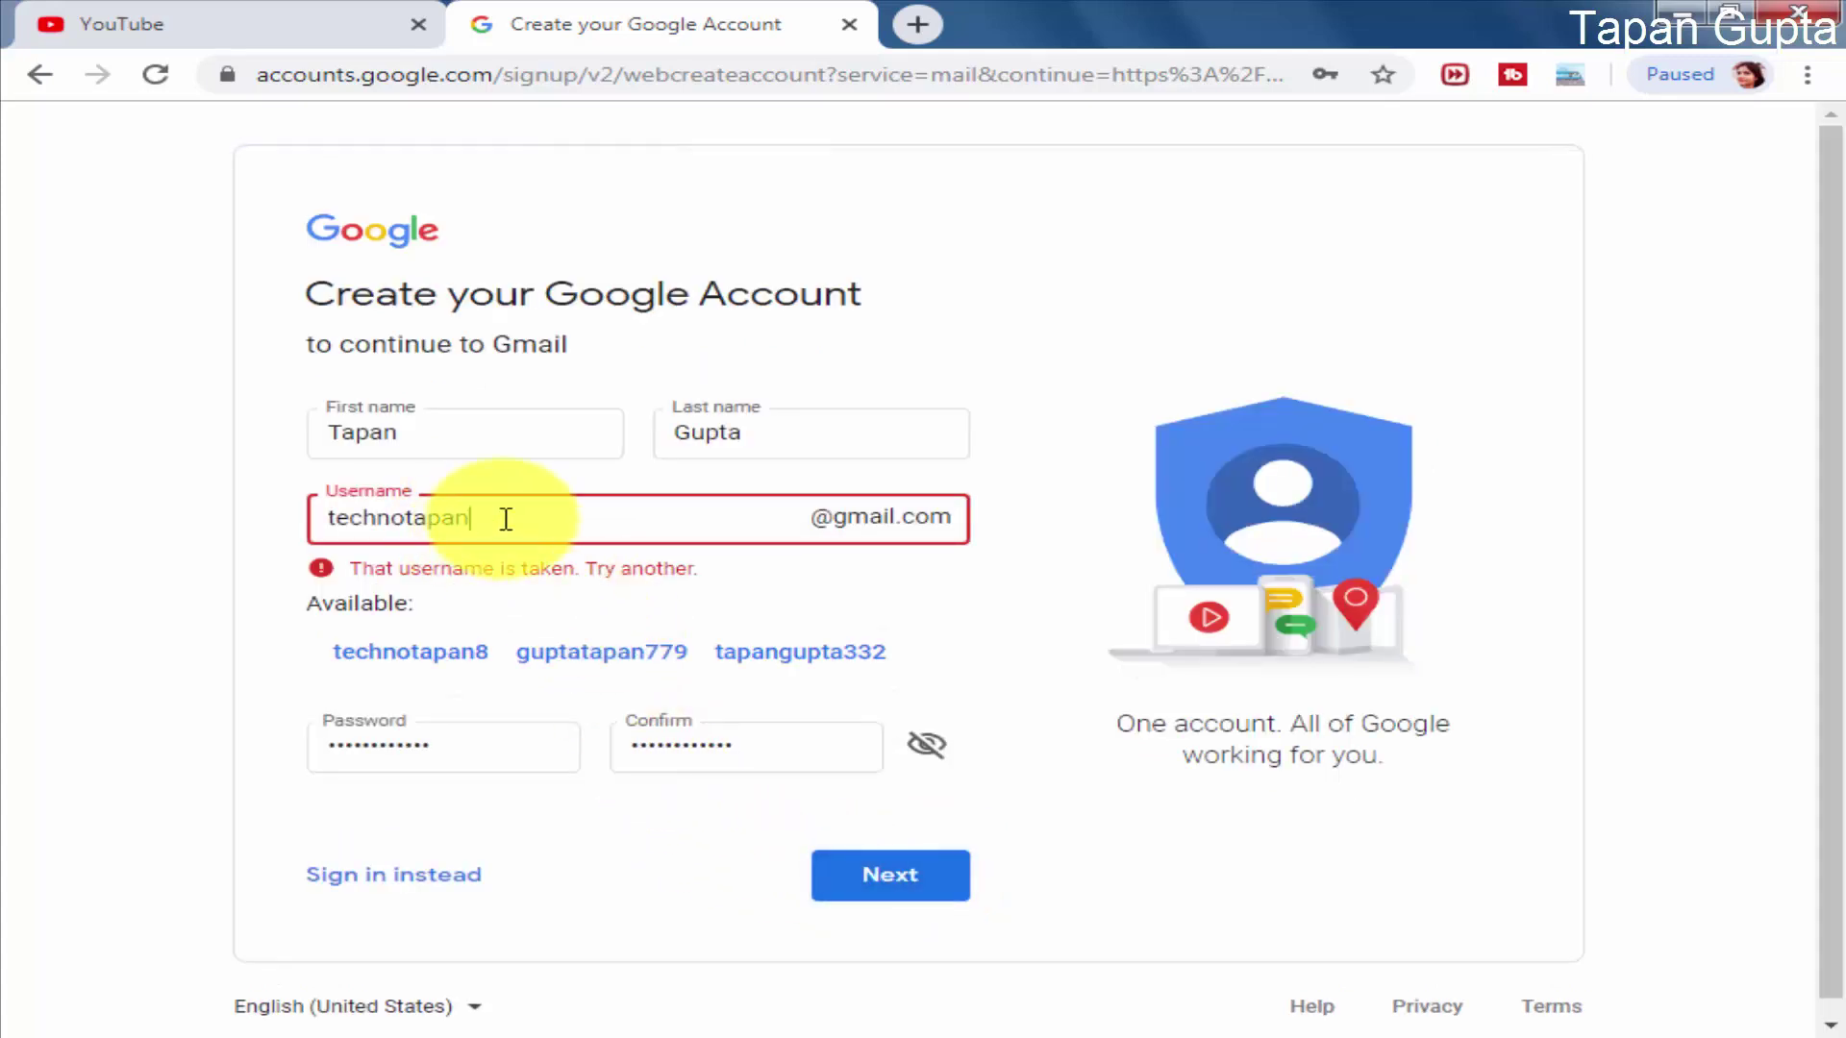
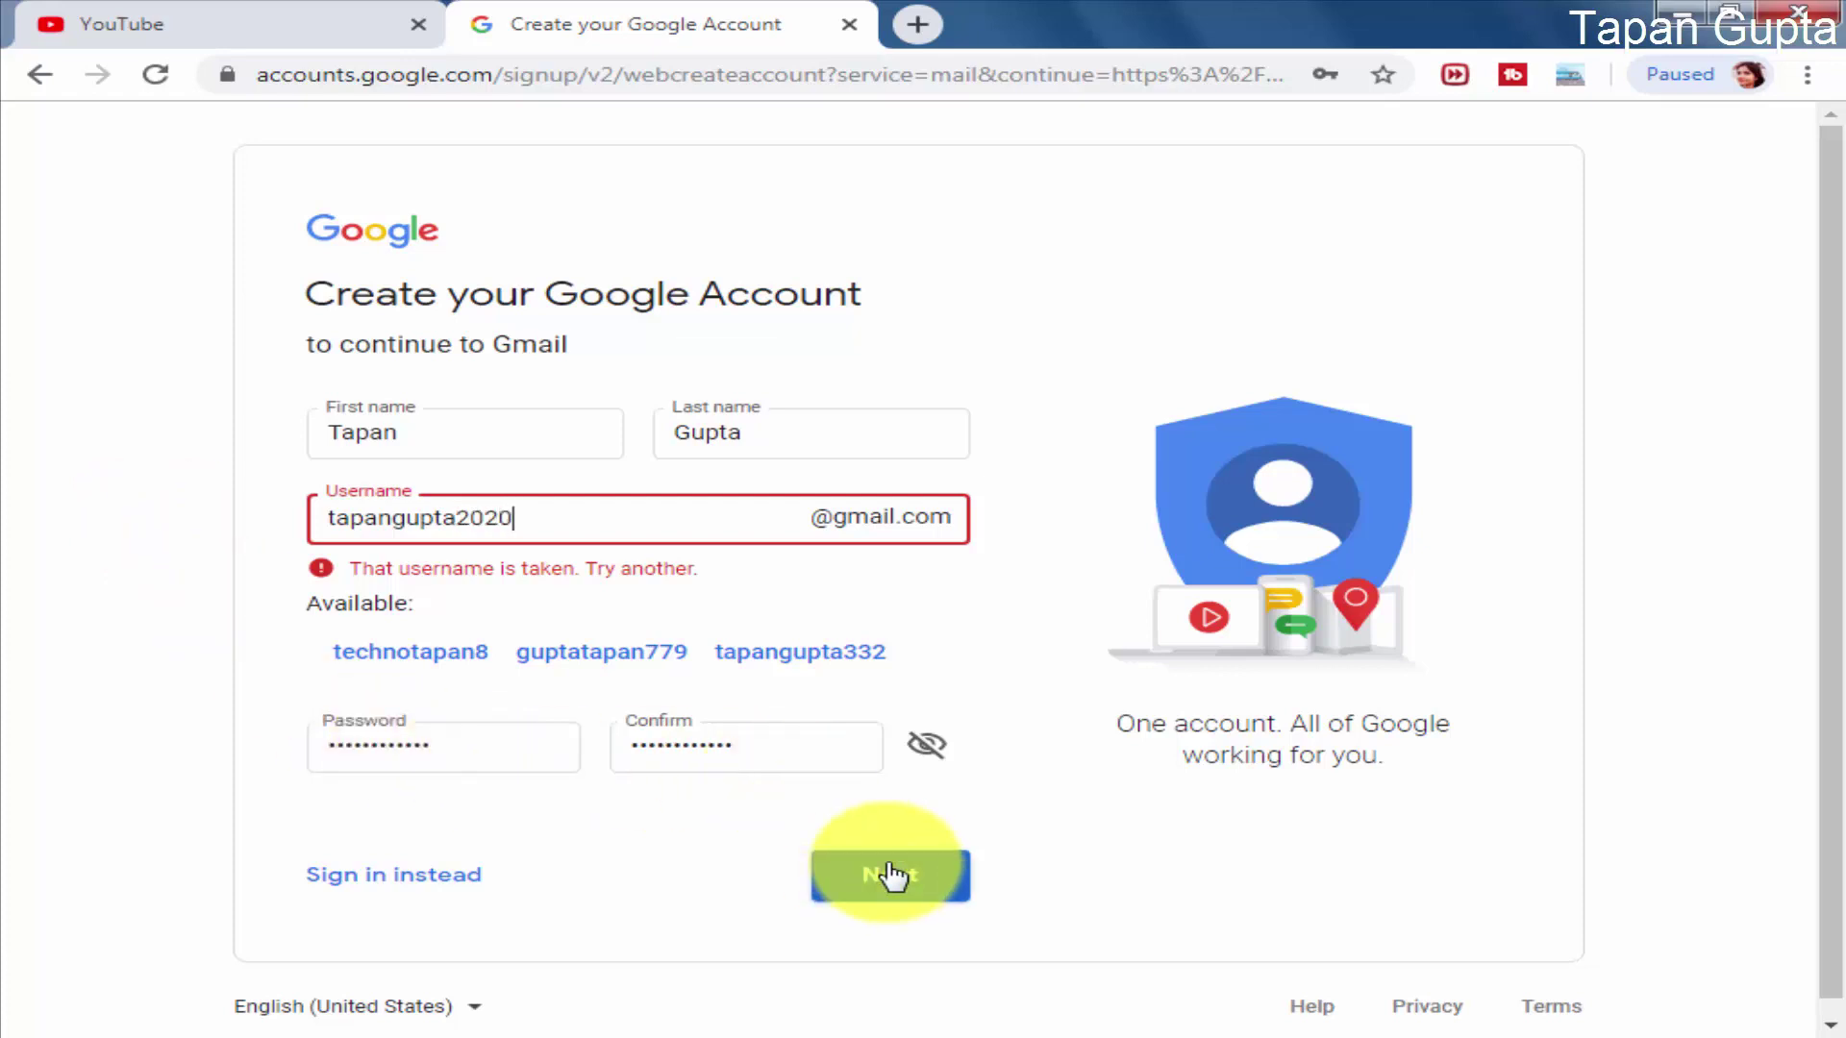
Step: Submit the replacement username and enter the phone number
click(890, 880)
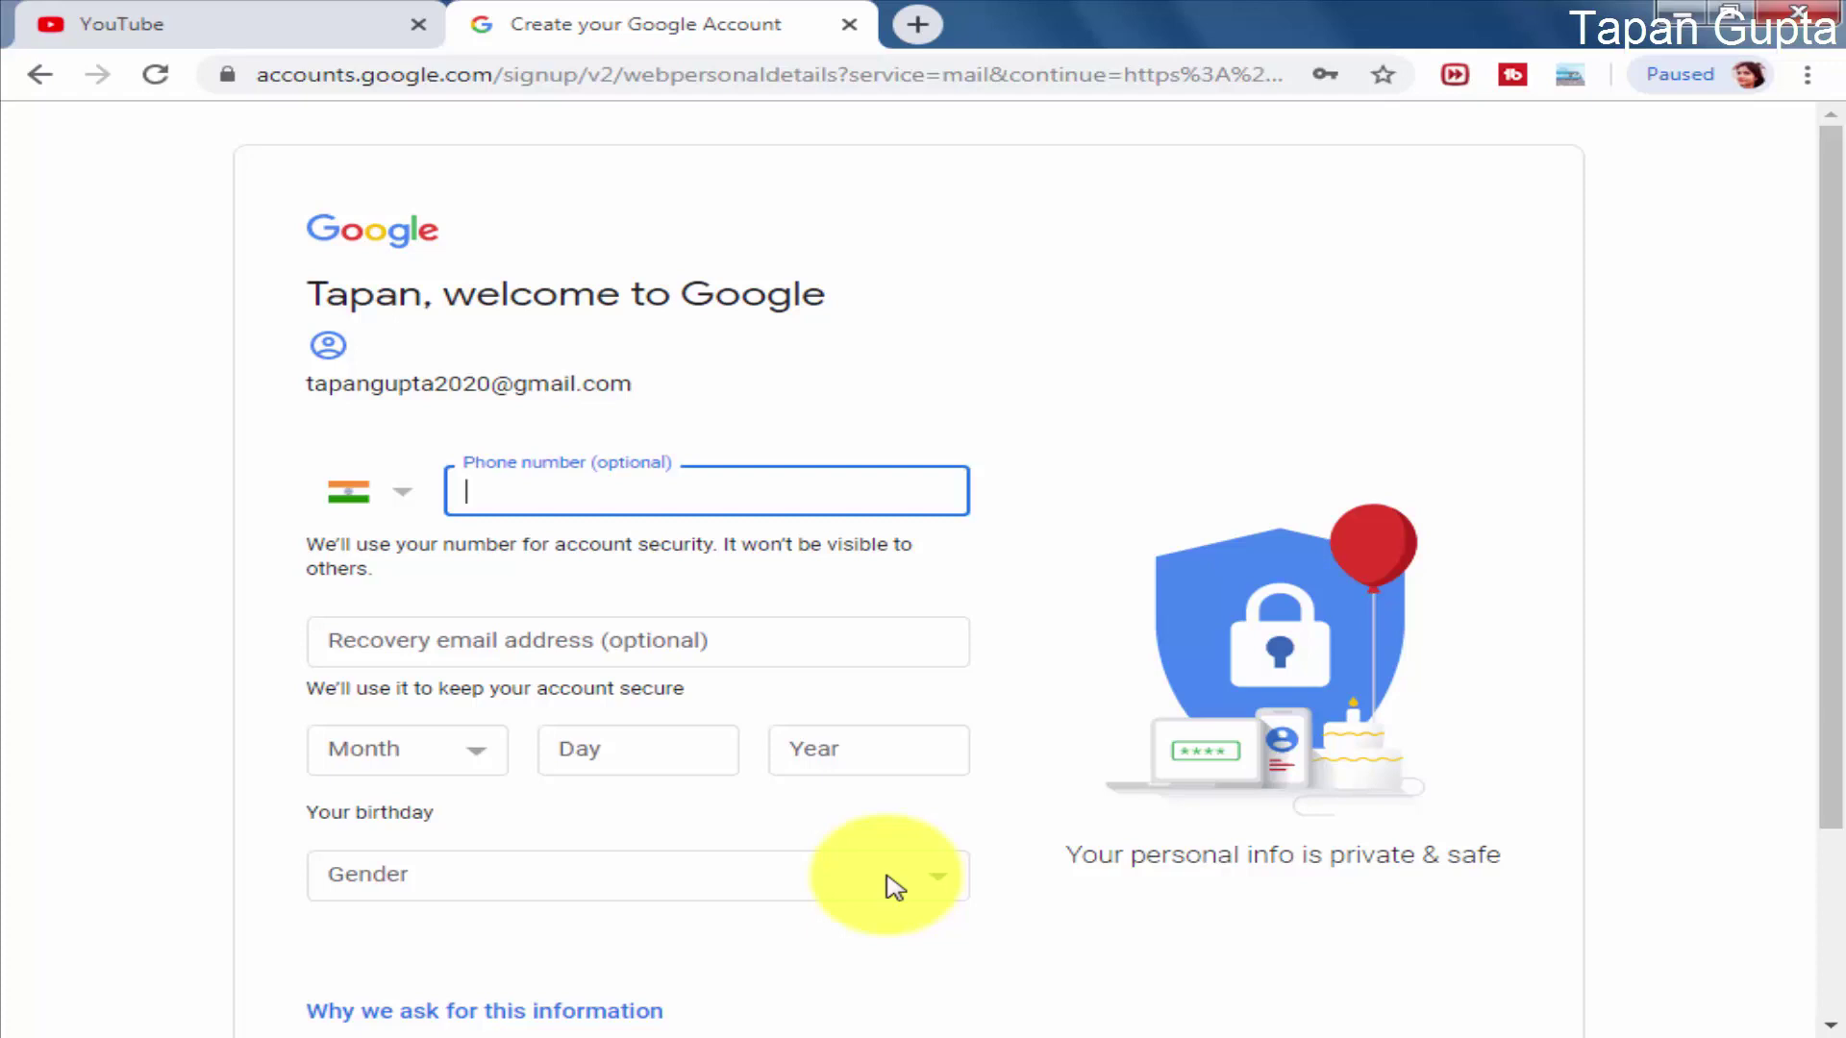
text(41)
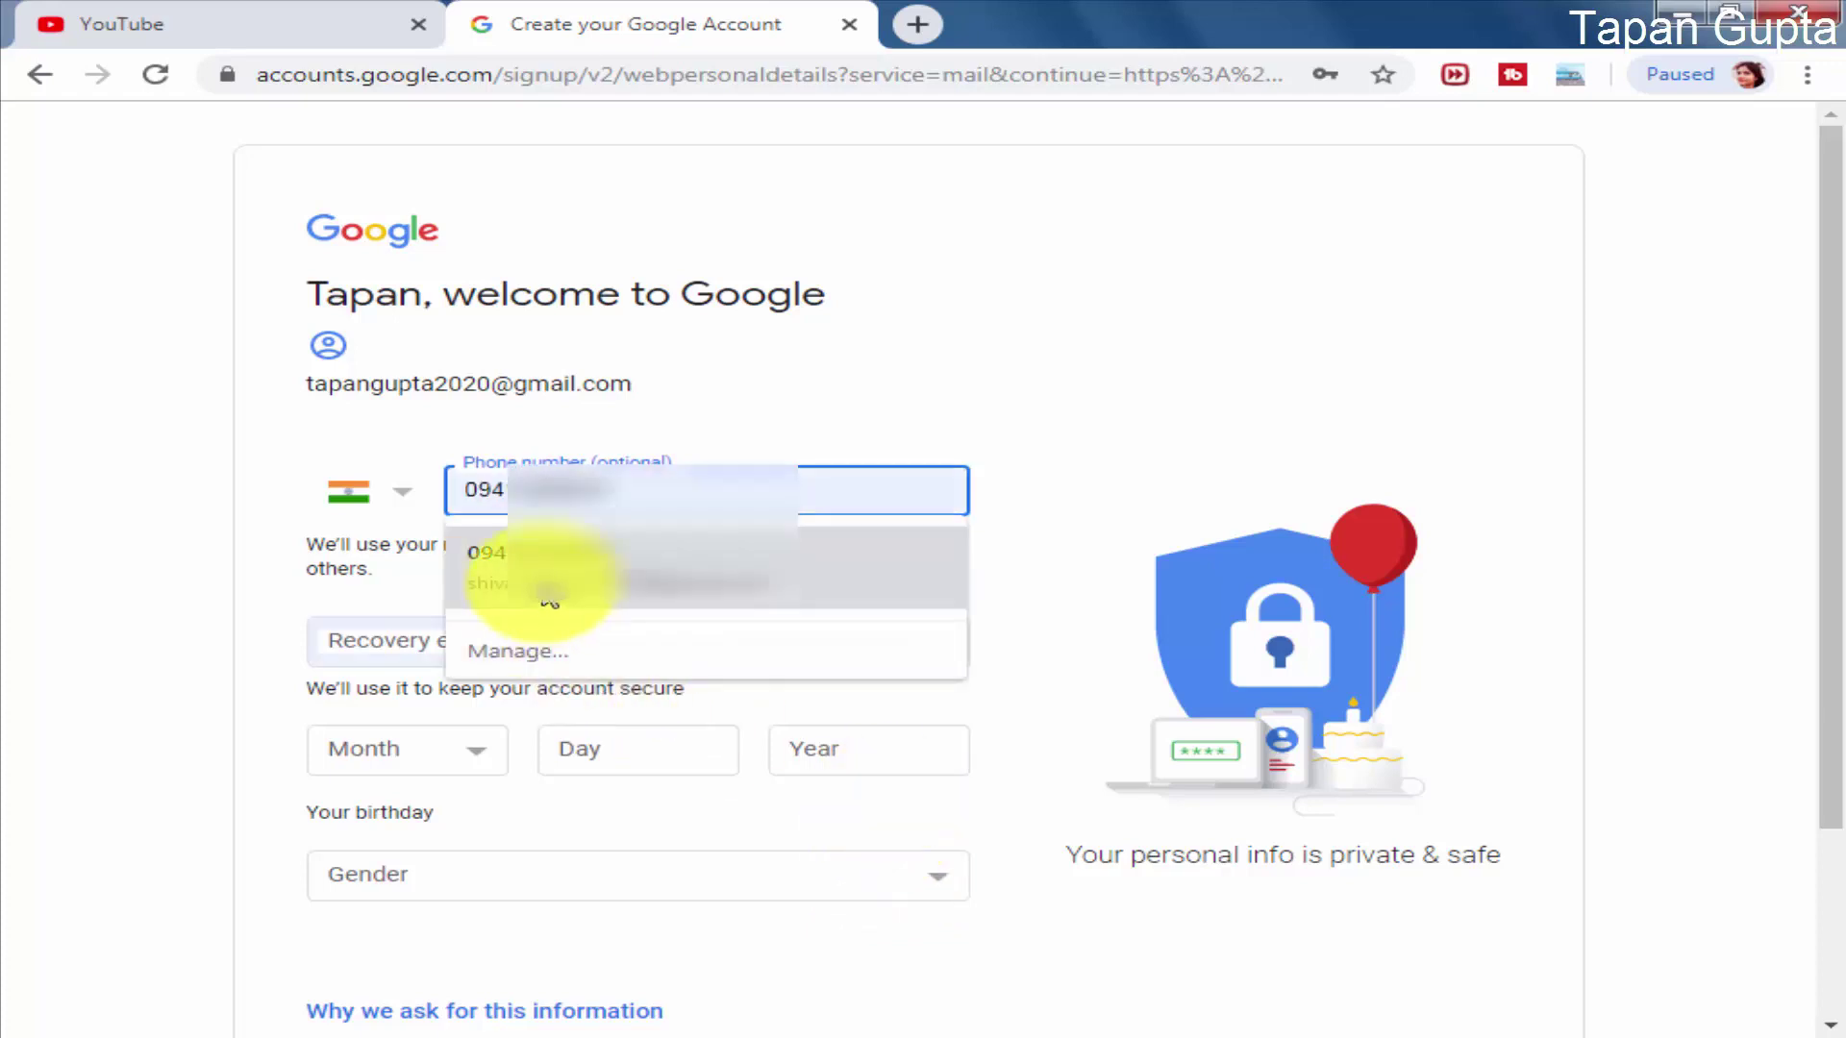
click(1134, 401)
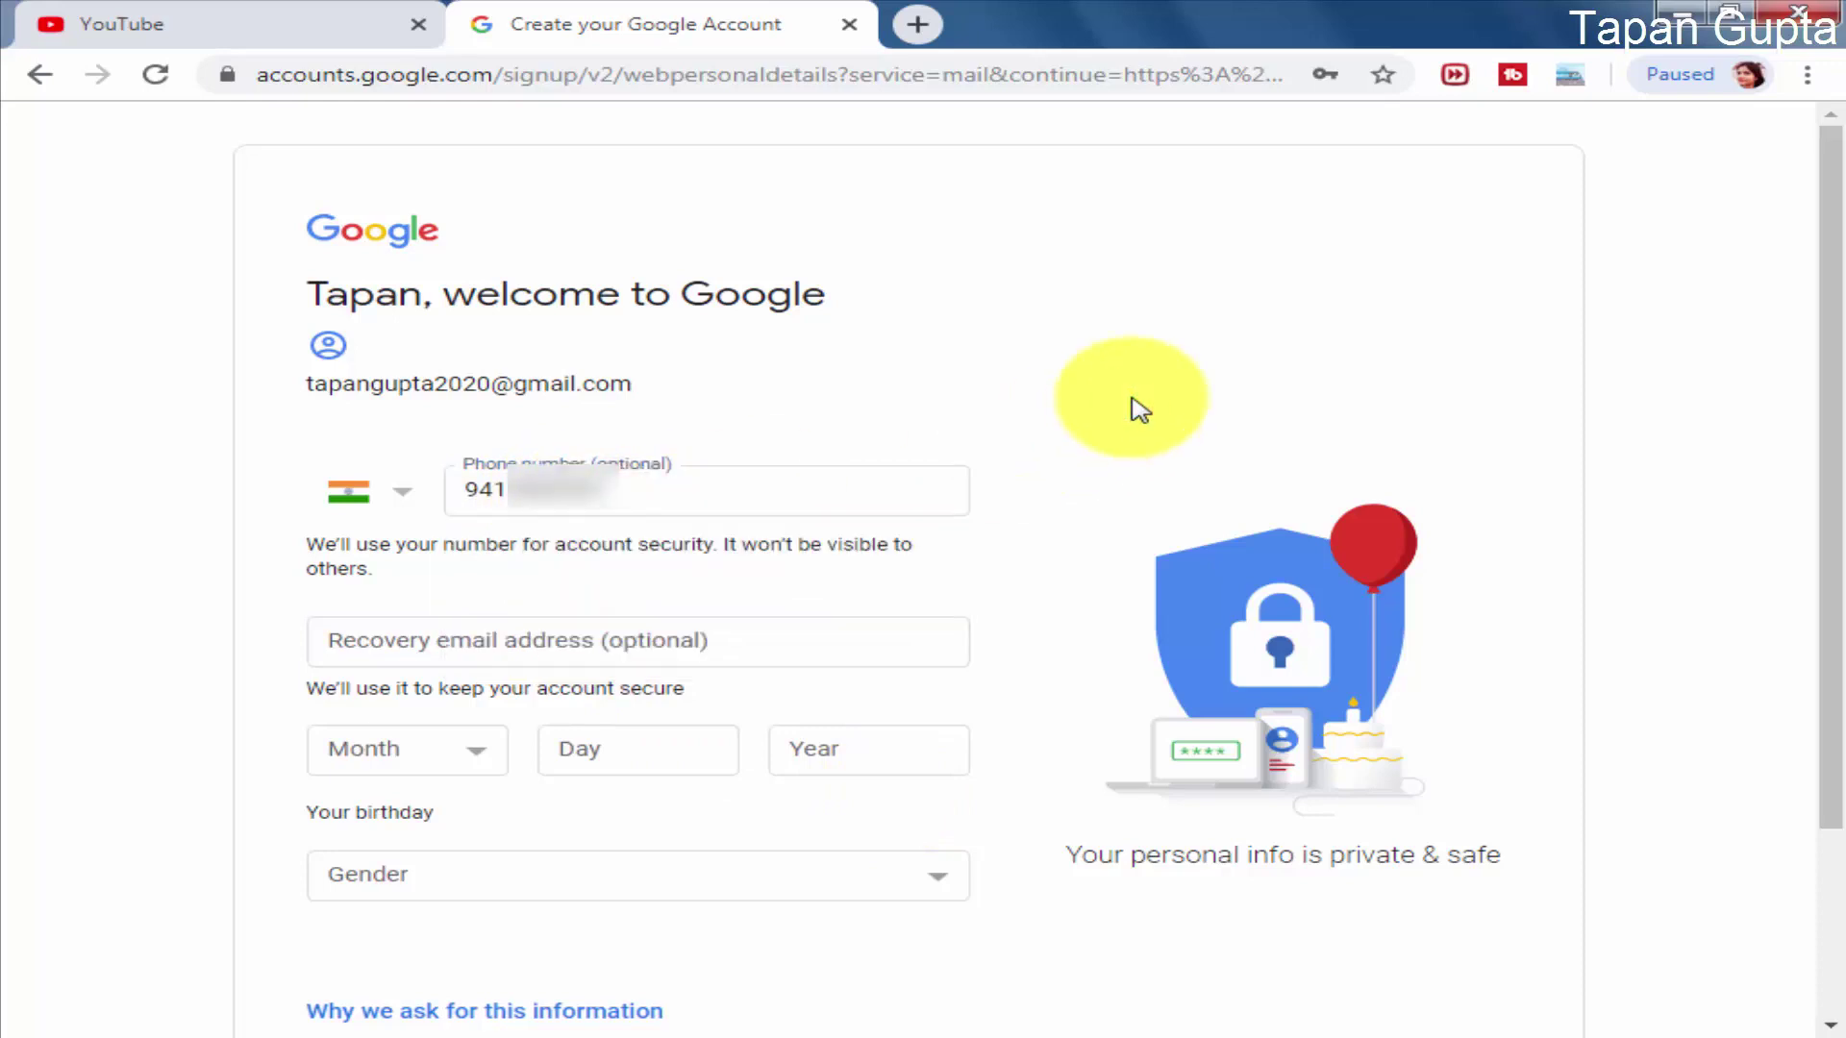
click(483, 766)
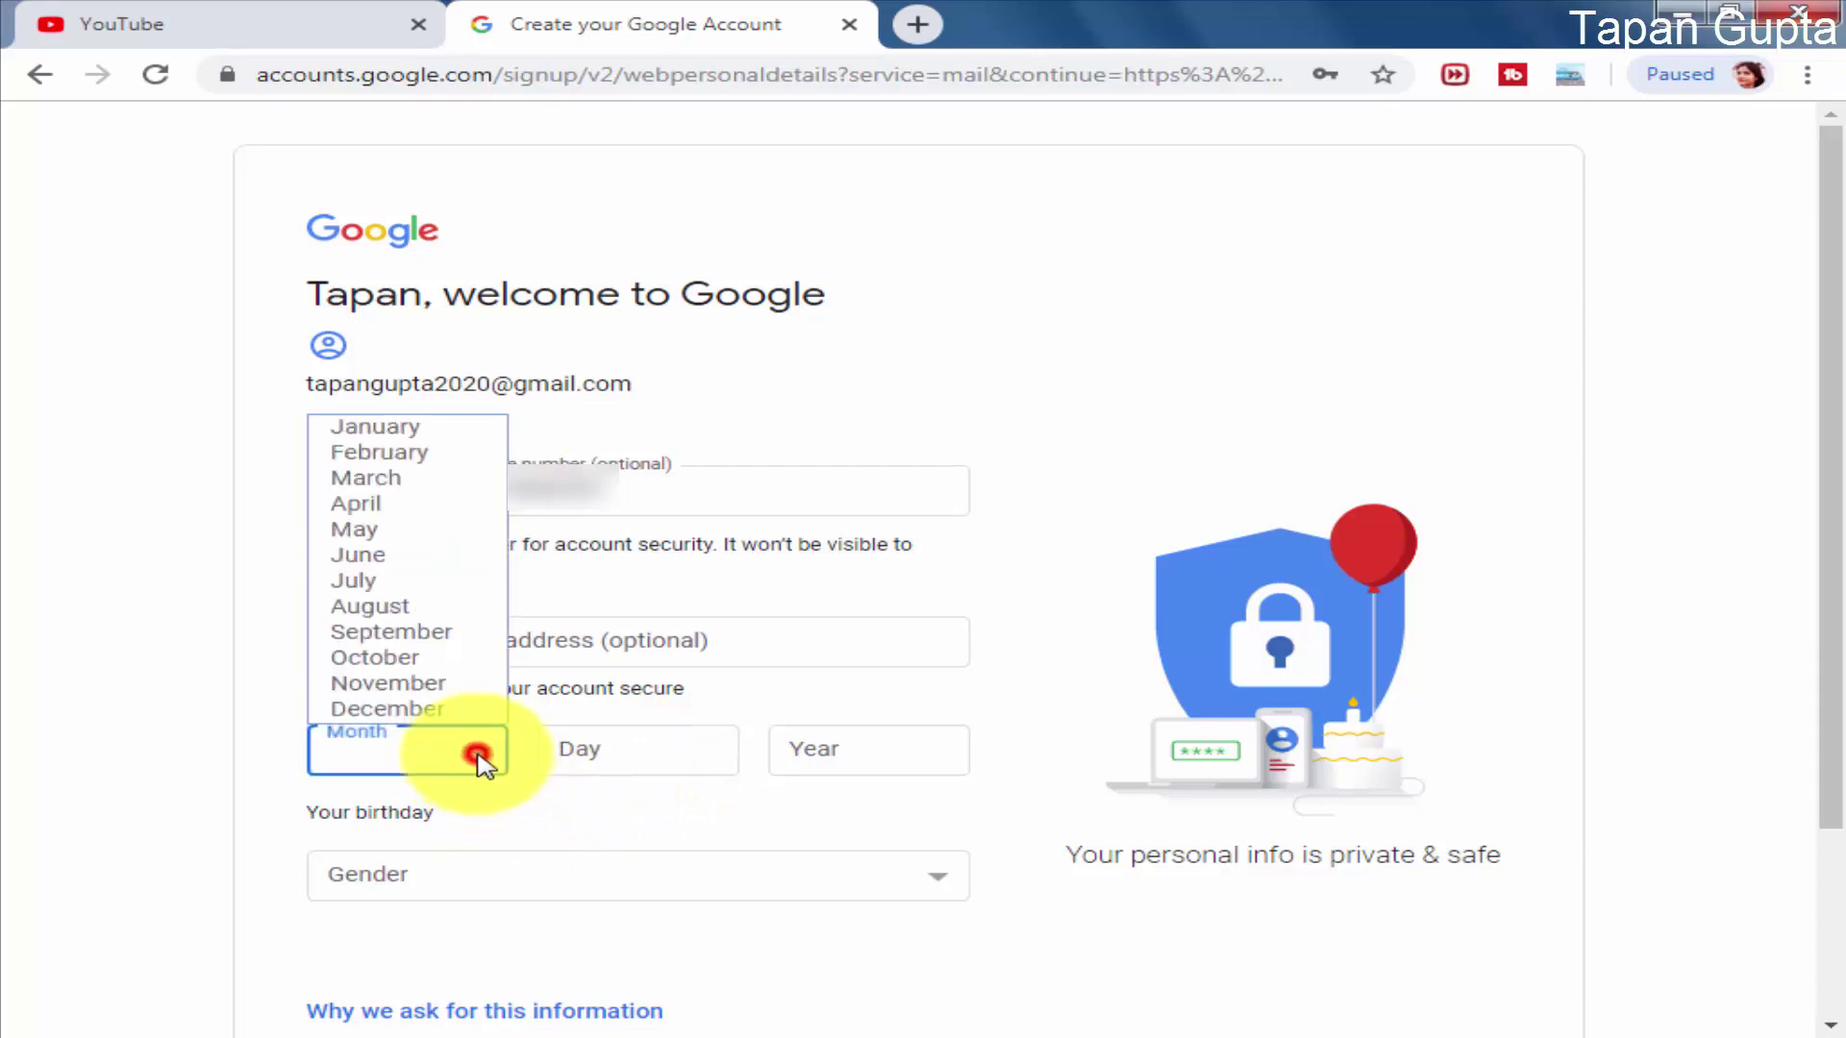
click(464, 659)
click(616, 750)
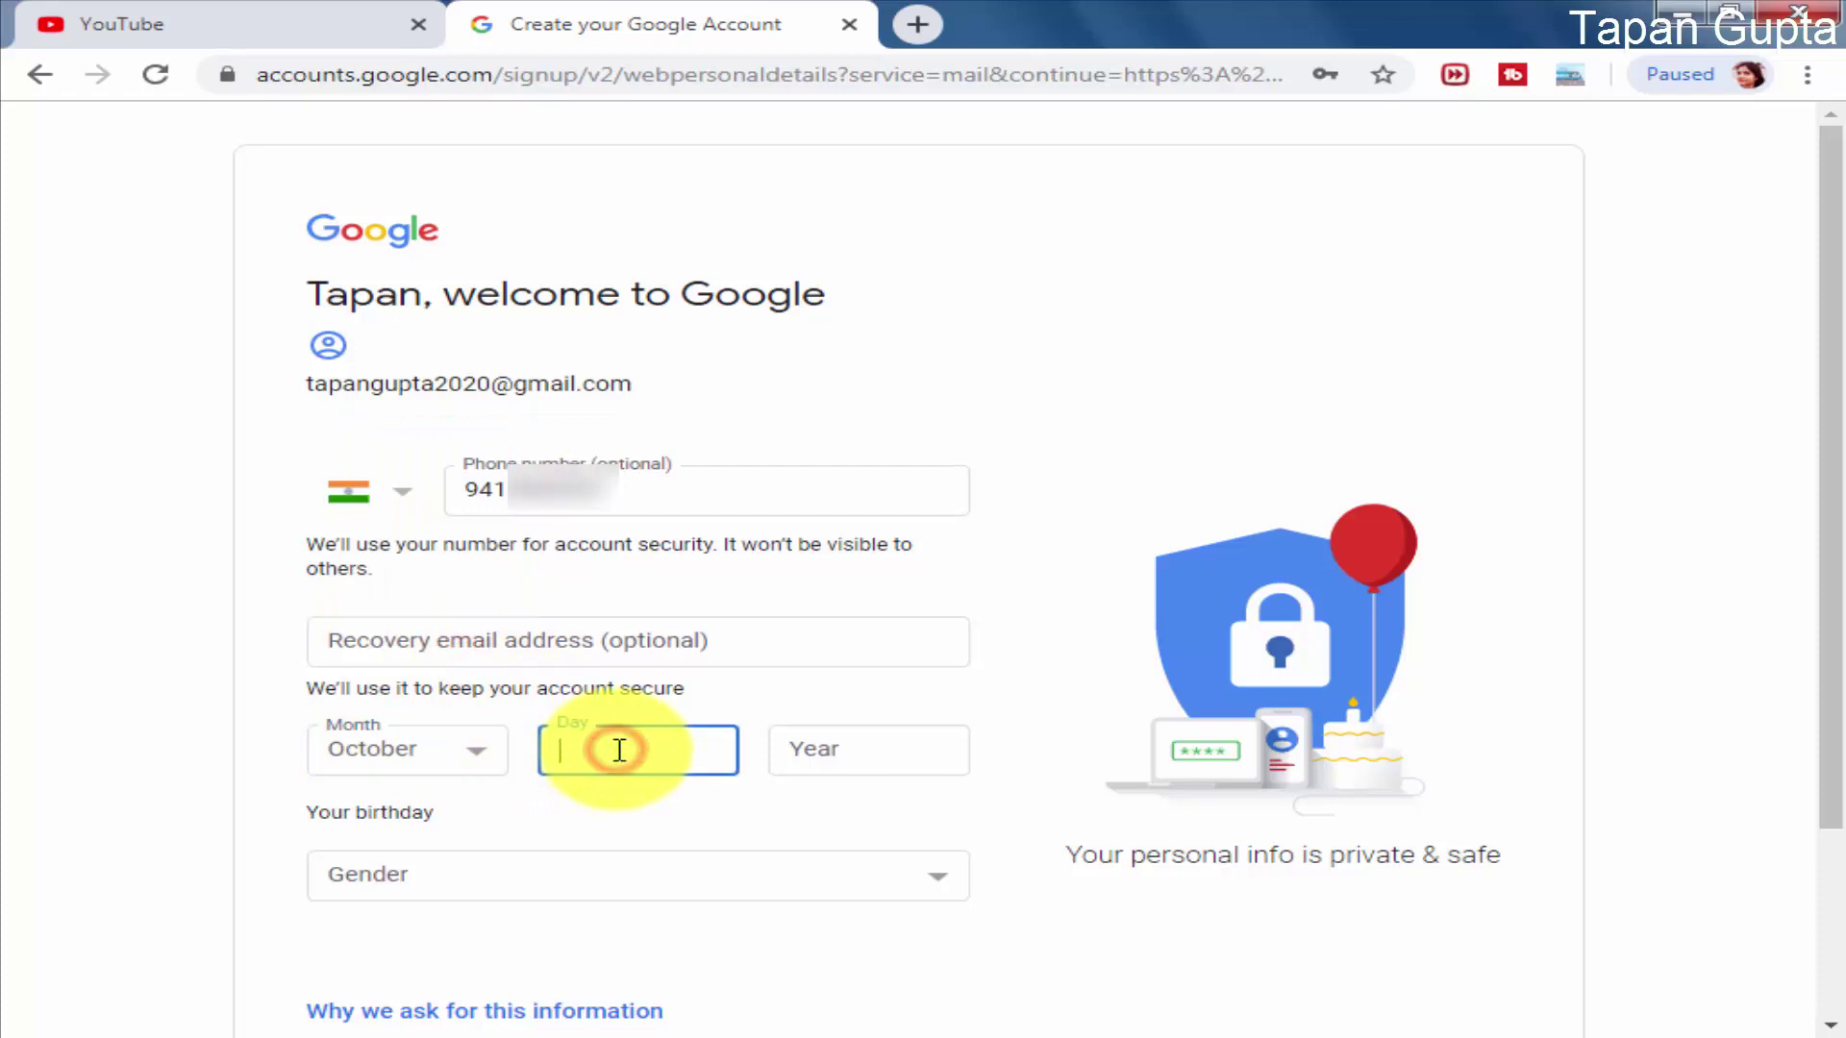
click(808, 748)
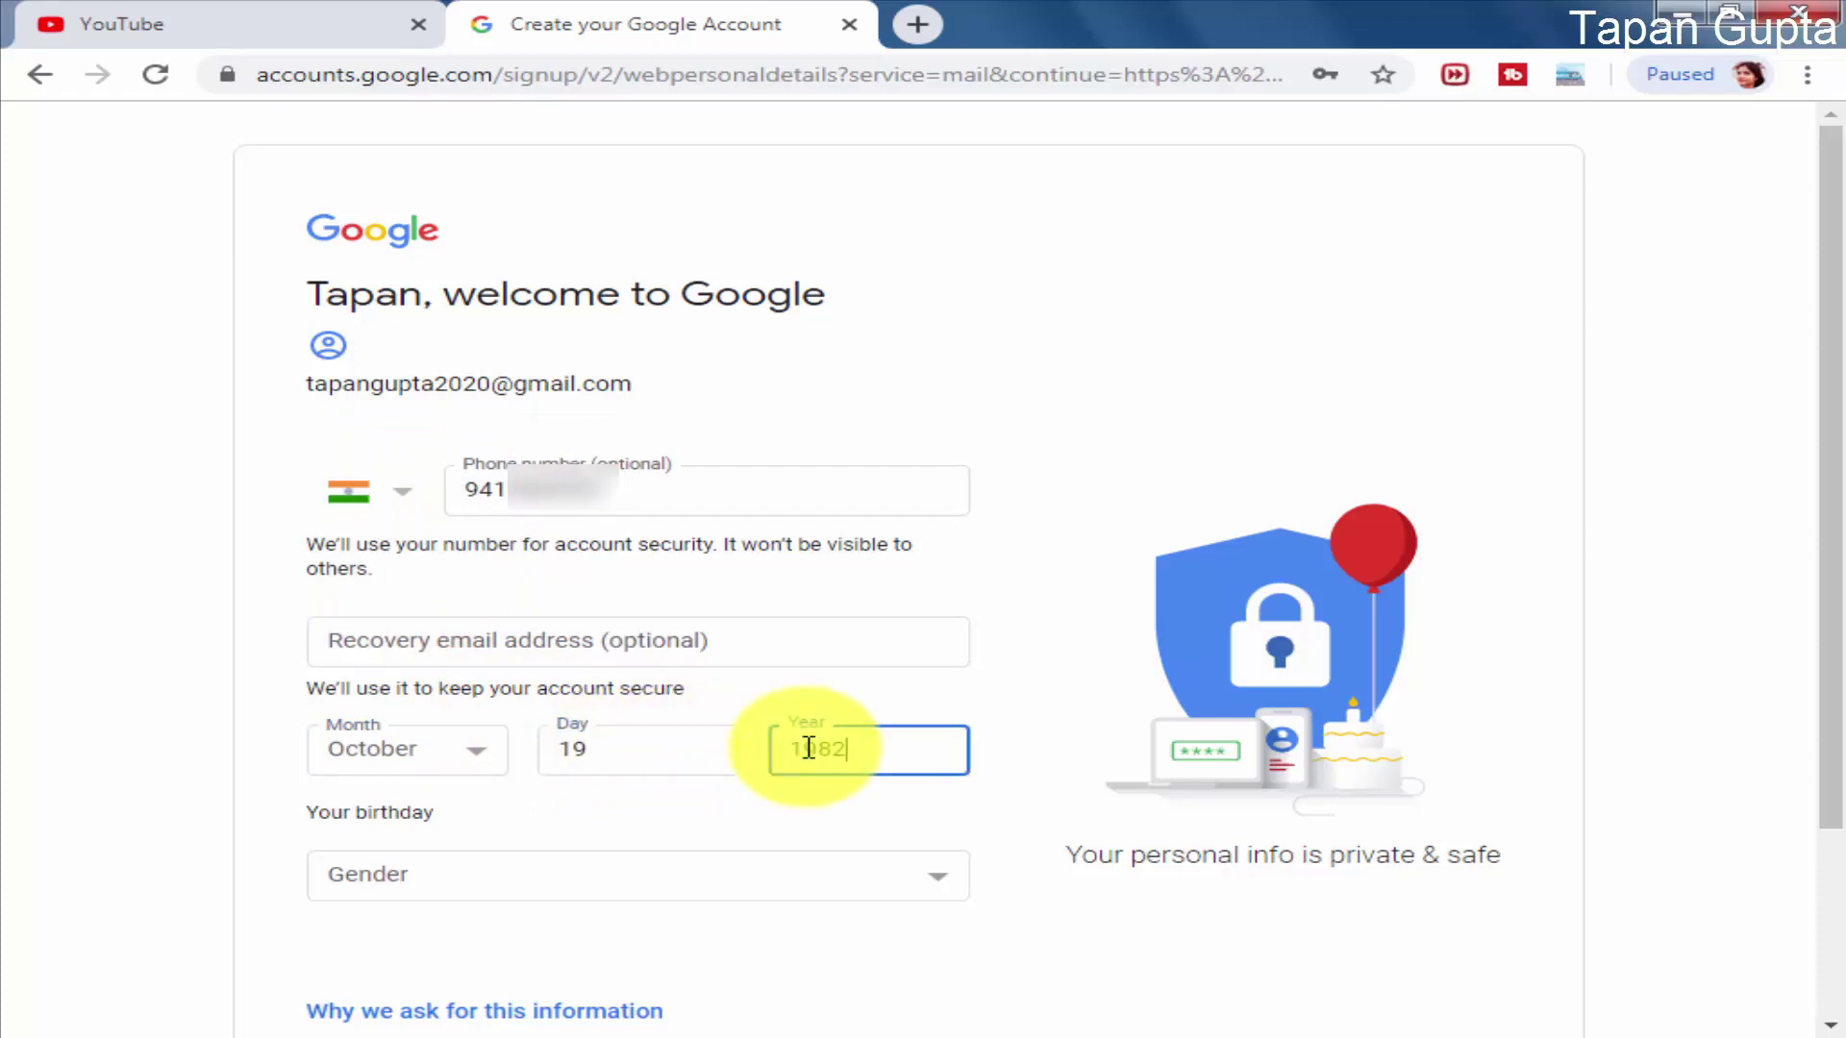
text(1982)
click(680, 871)
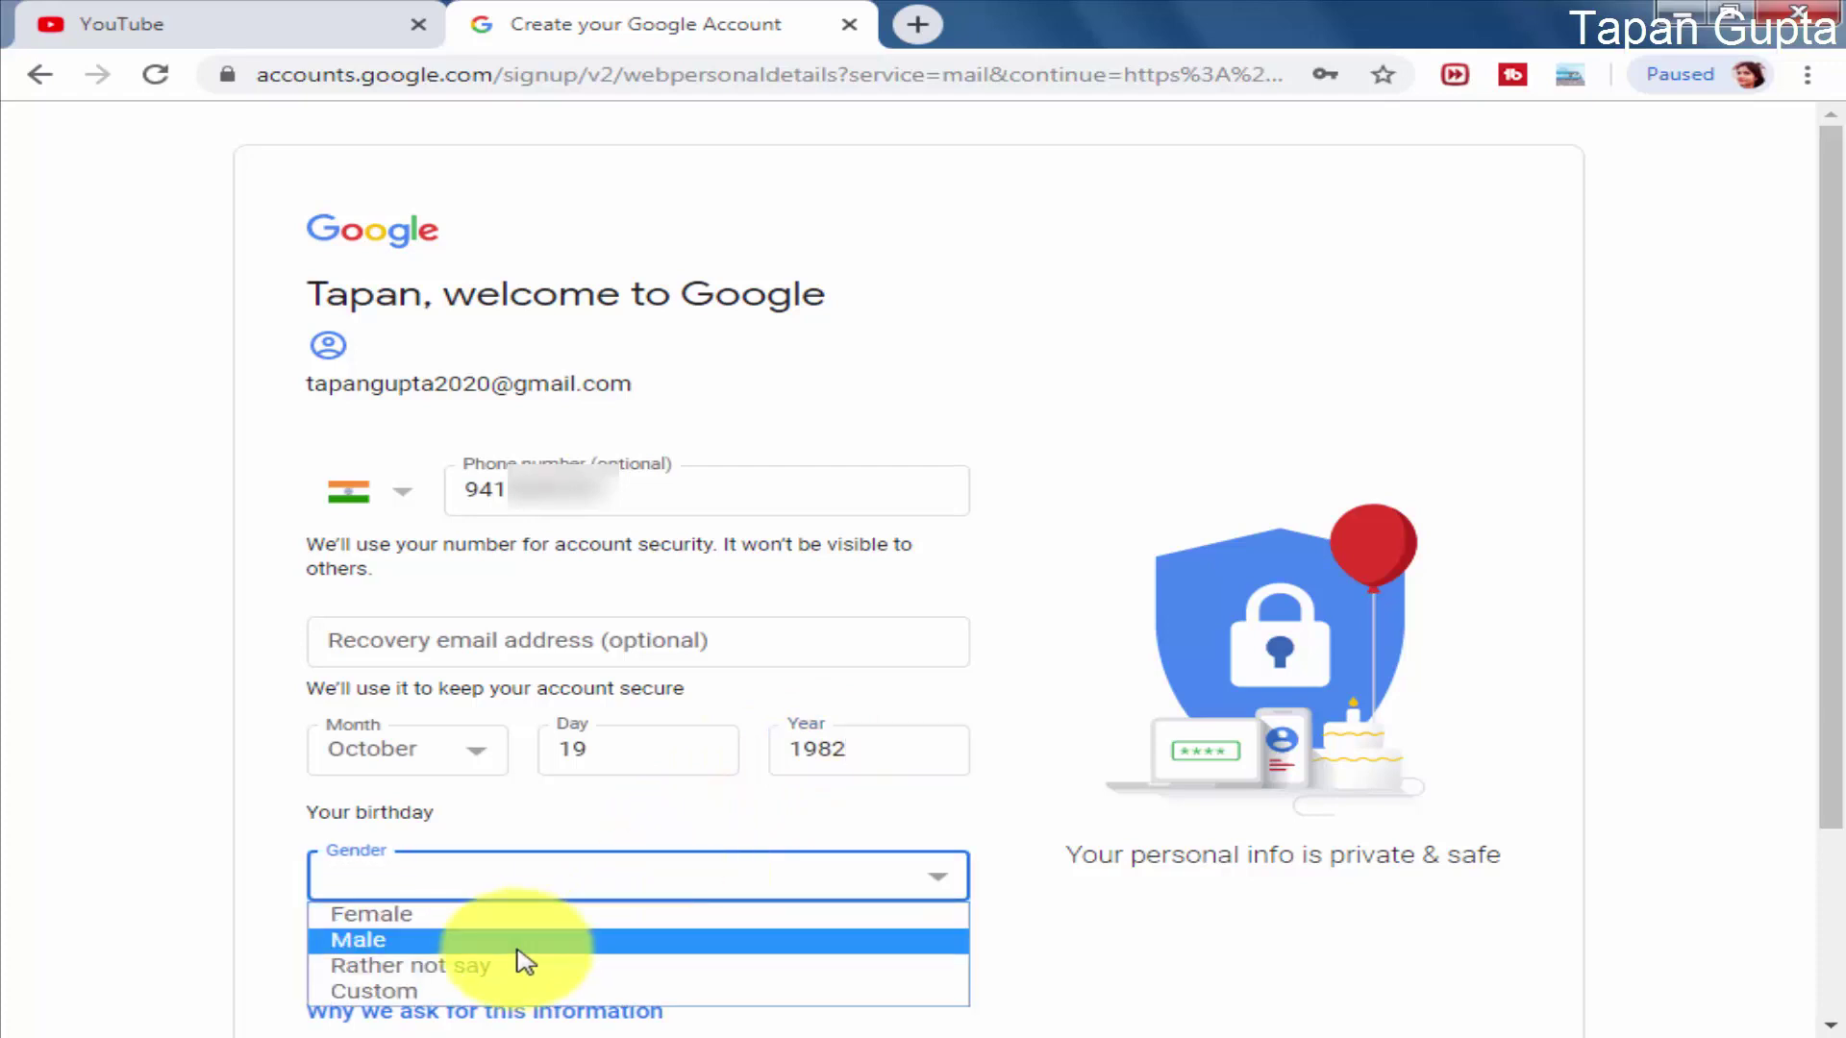
click(519, 940)
drag(1834, 697, 1837, 937)
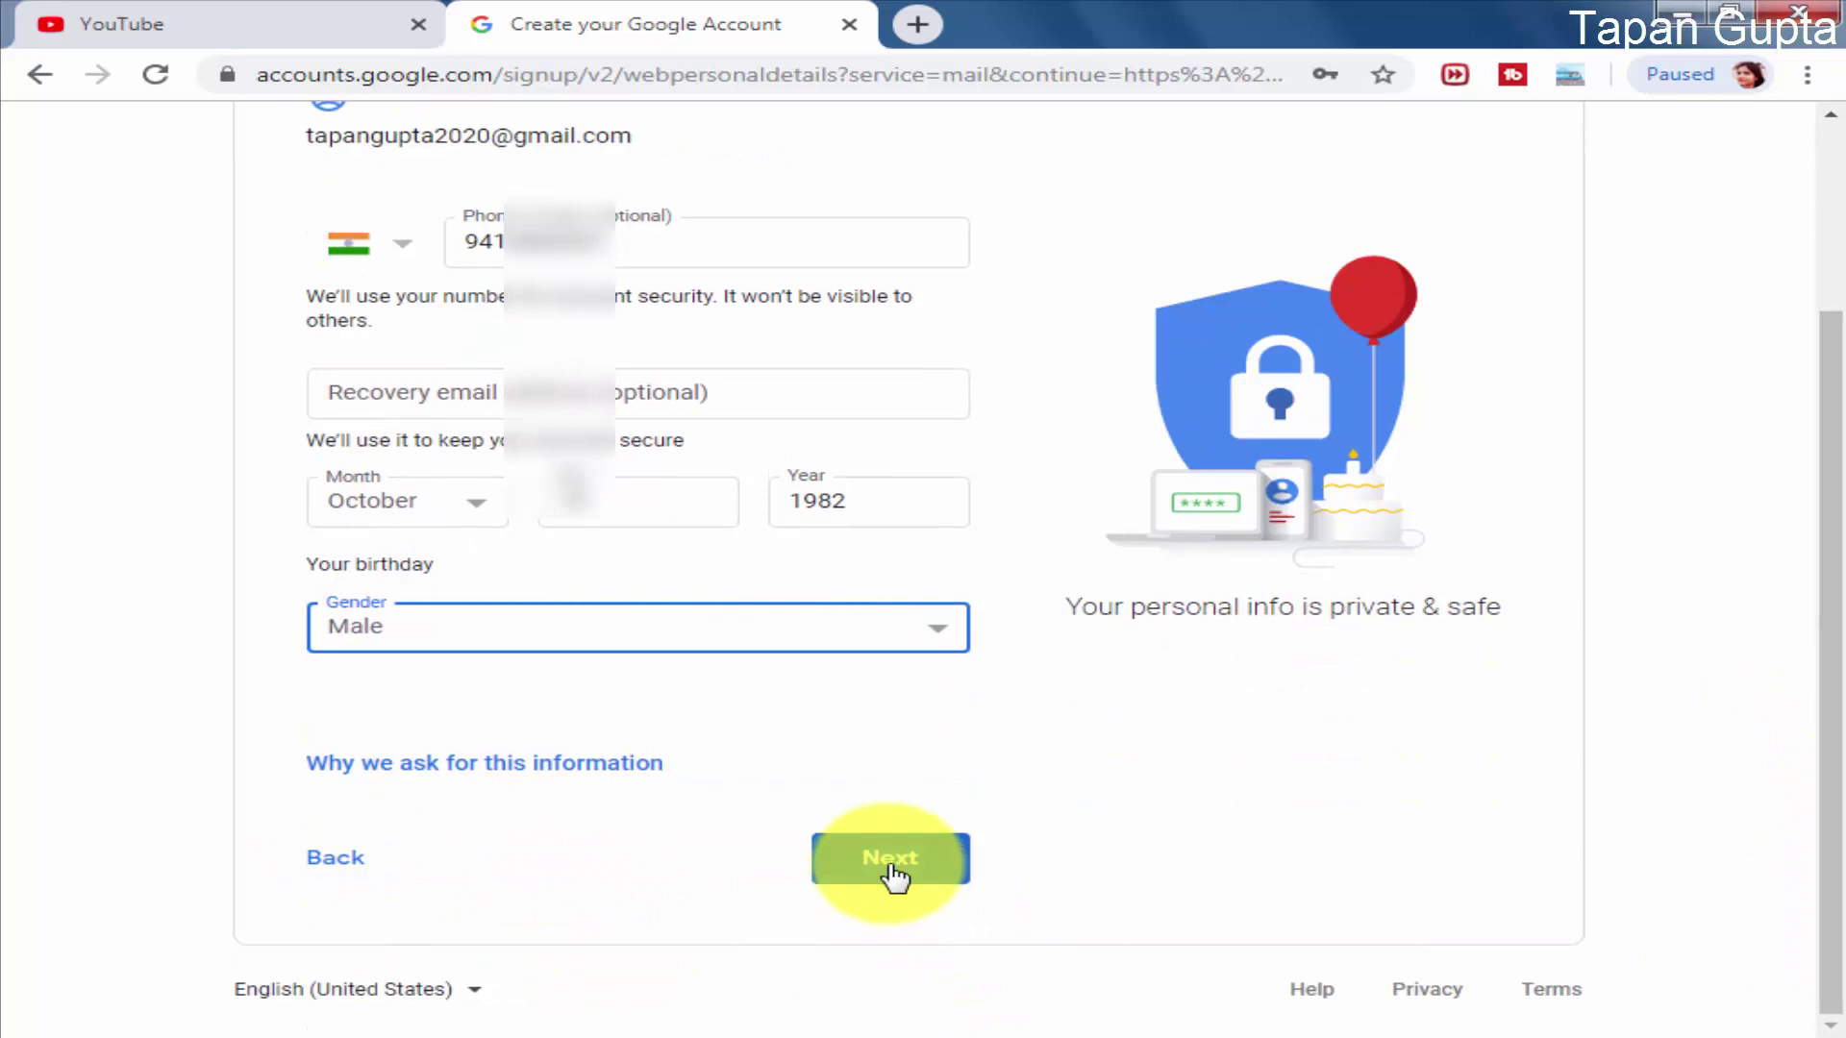
click(893, 882)
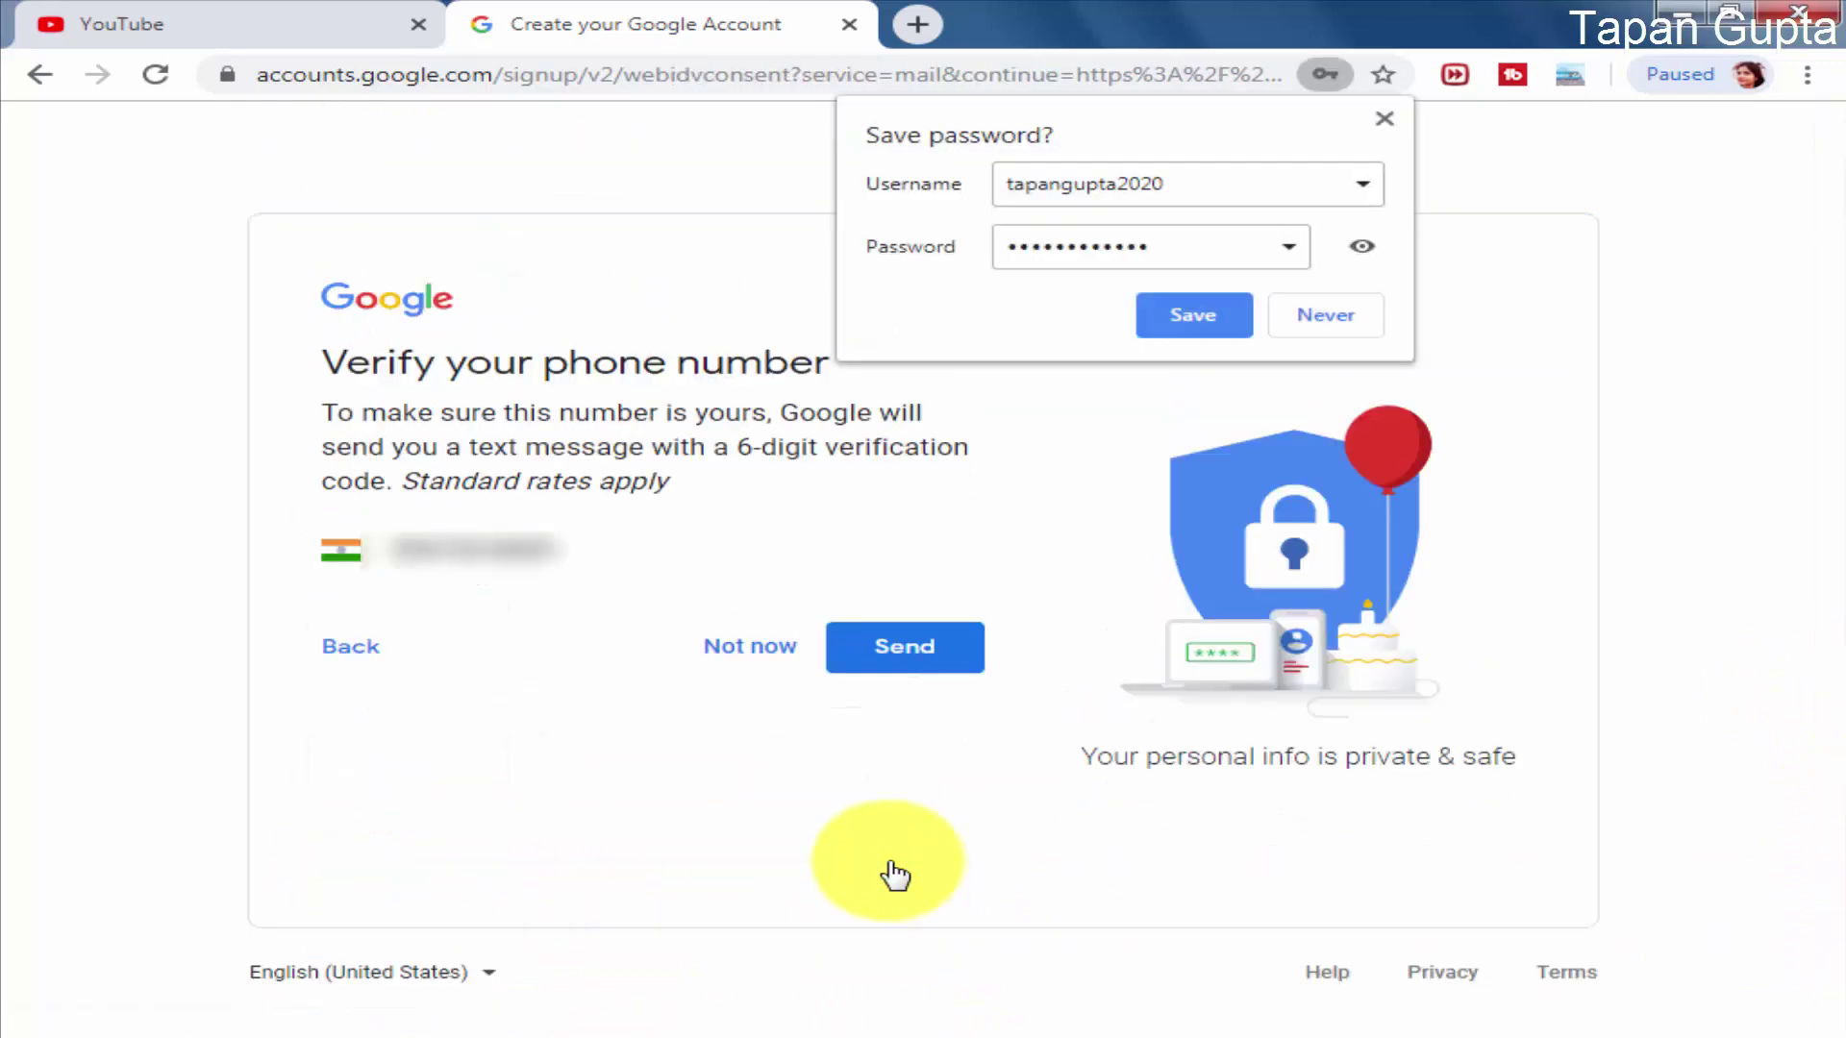
Step: Save the password in the browser and verify the phone with the texted code
click(1194, 313)
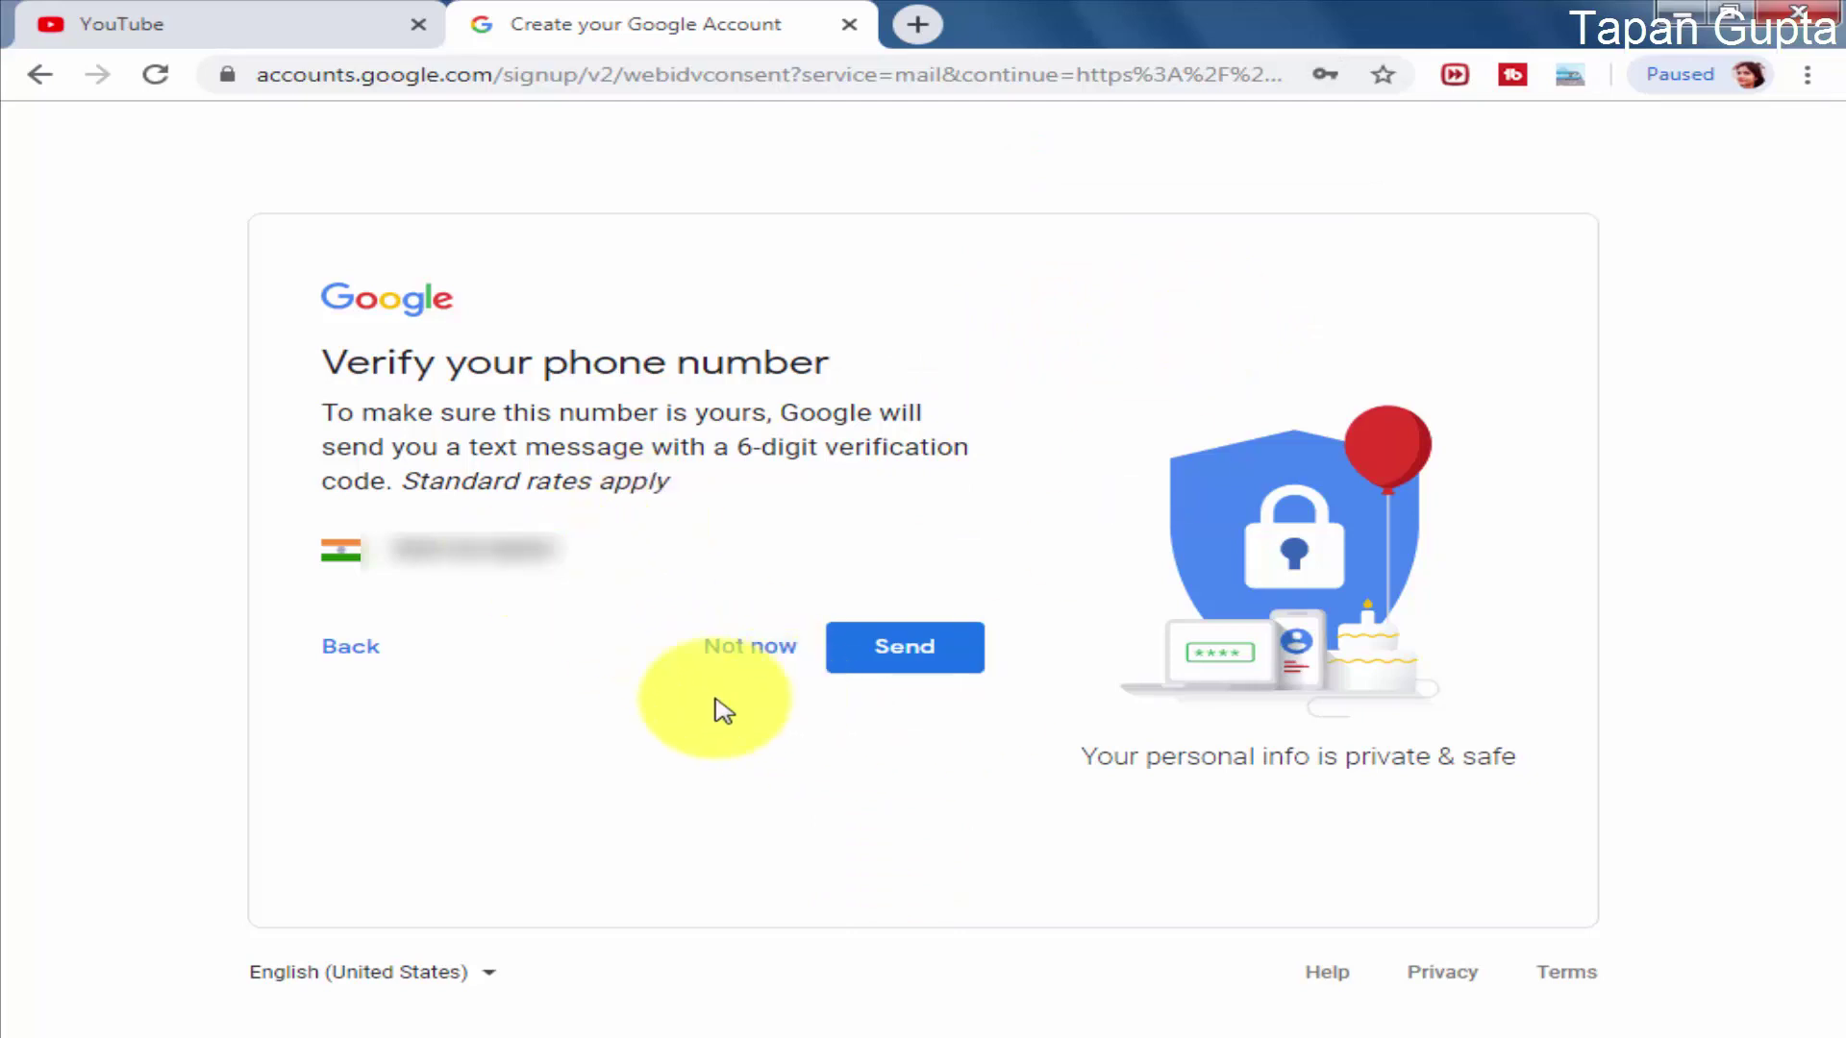
click(938, 662)
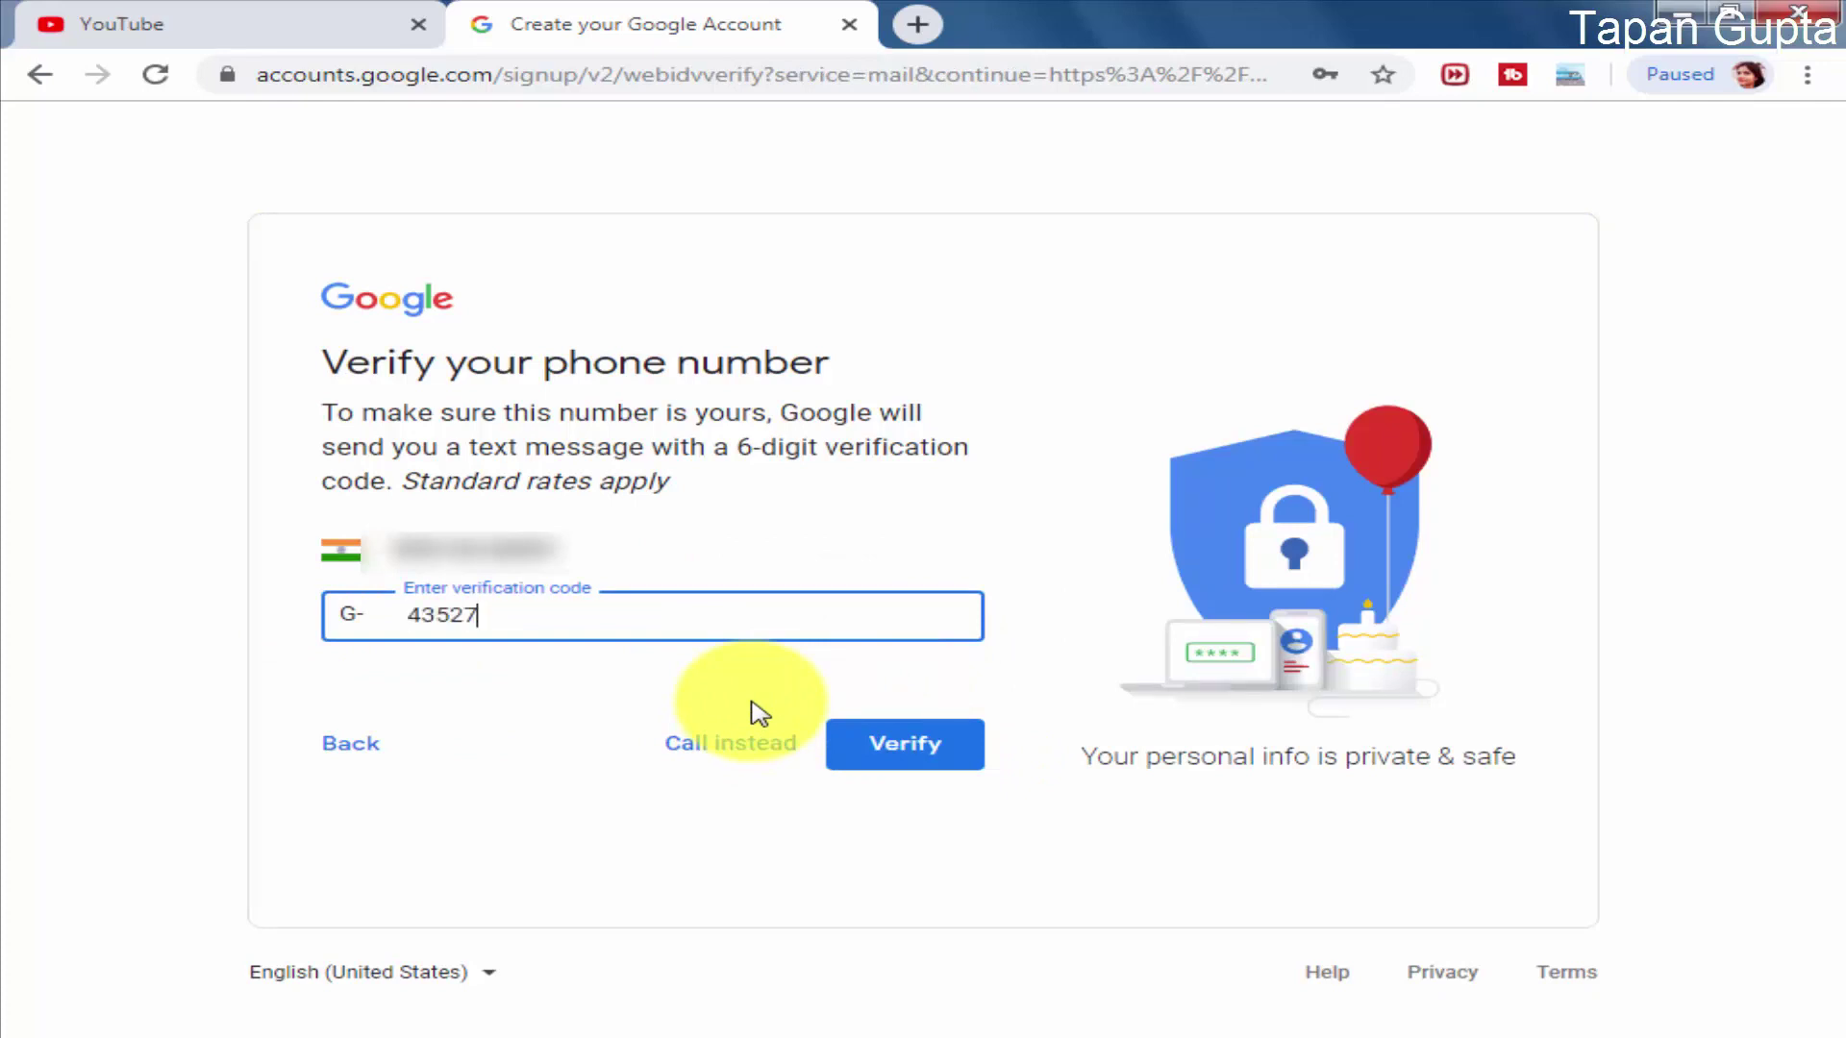
click(907, 754)
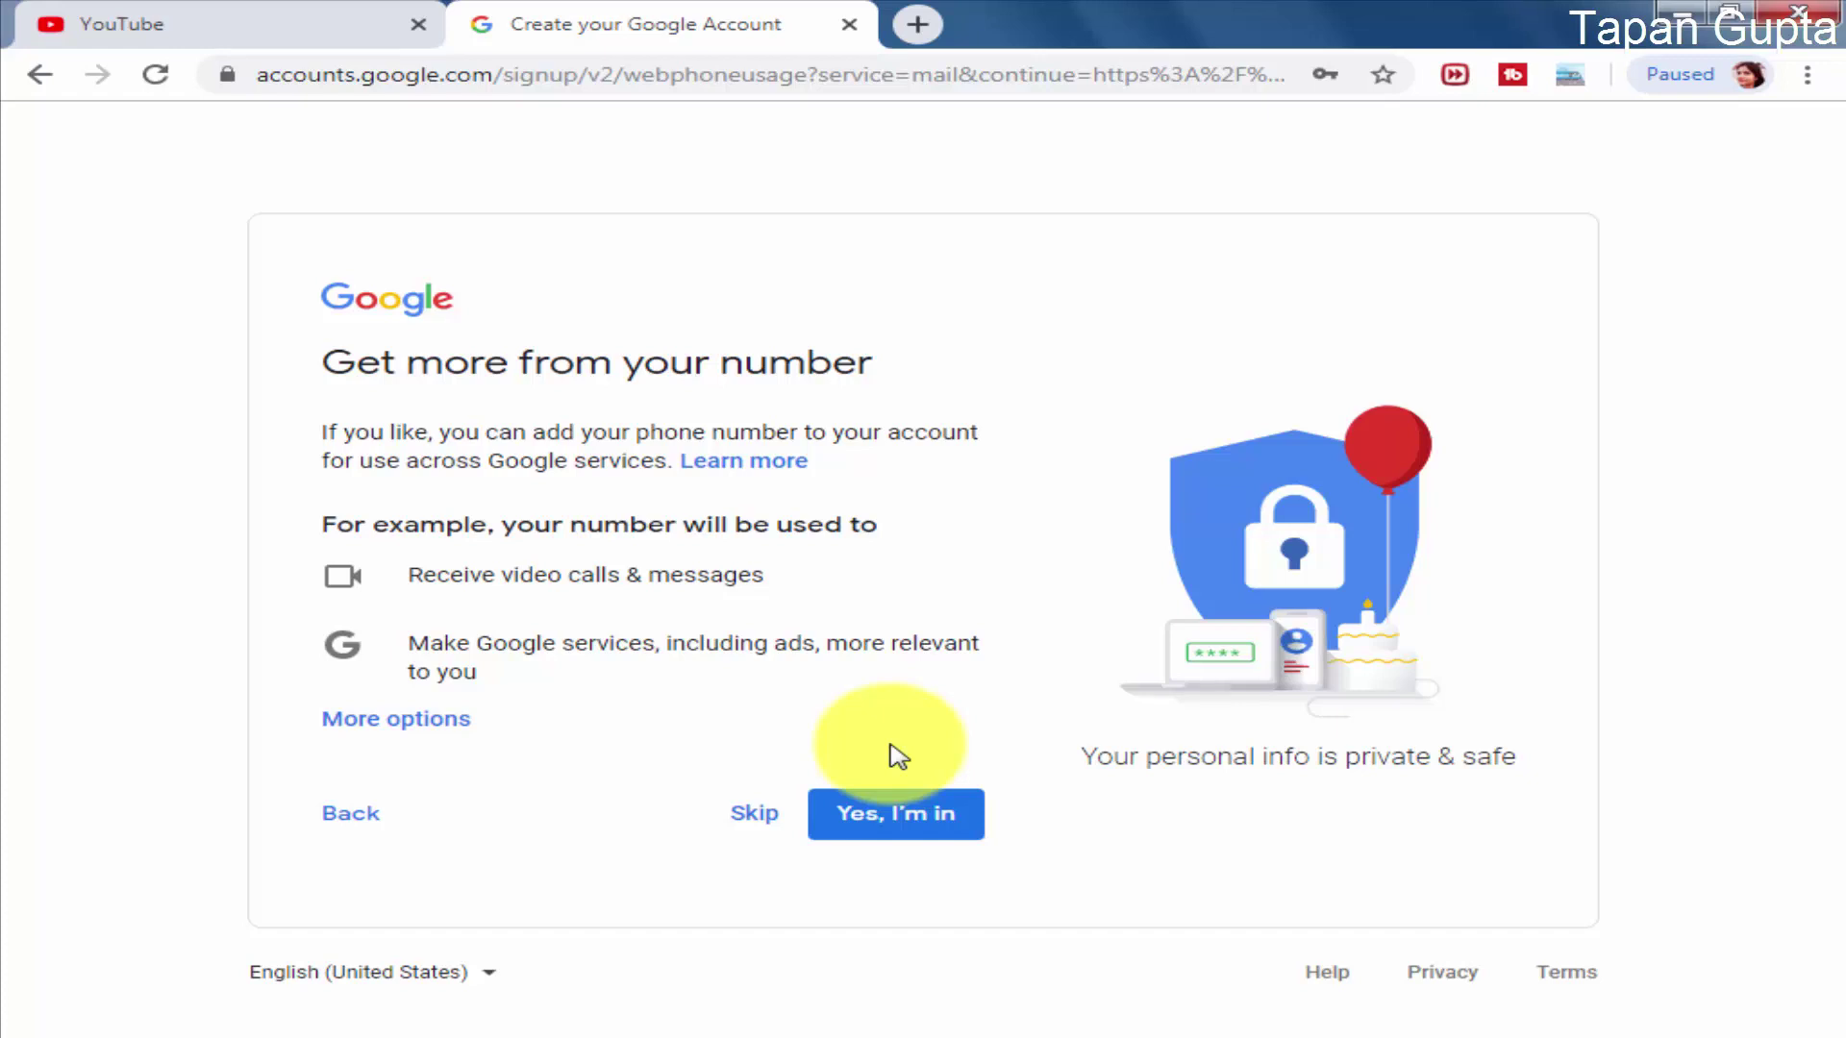
Step: Skip extra uses of the phone number and agree to the Privacy and Terms
click(765, 817)
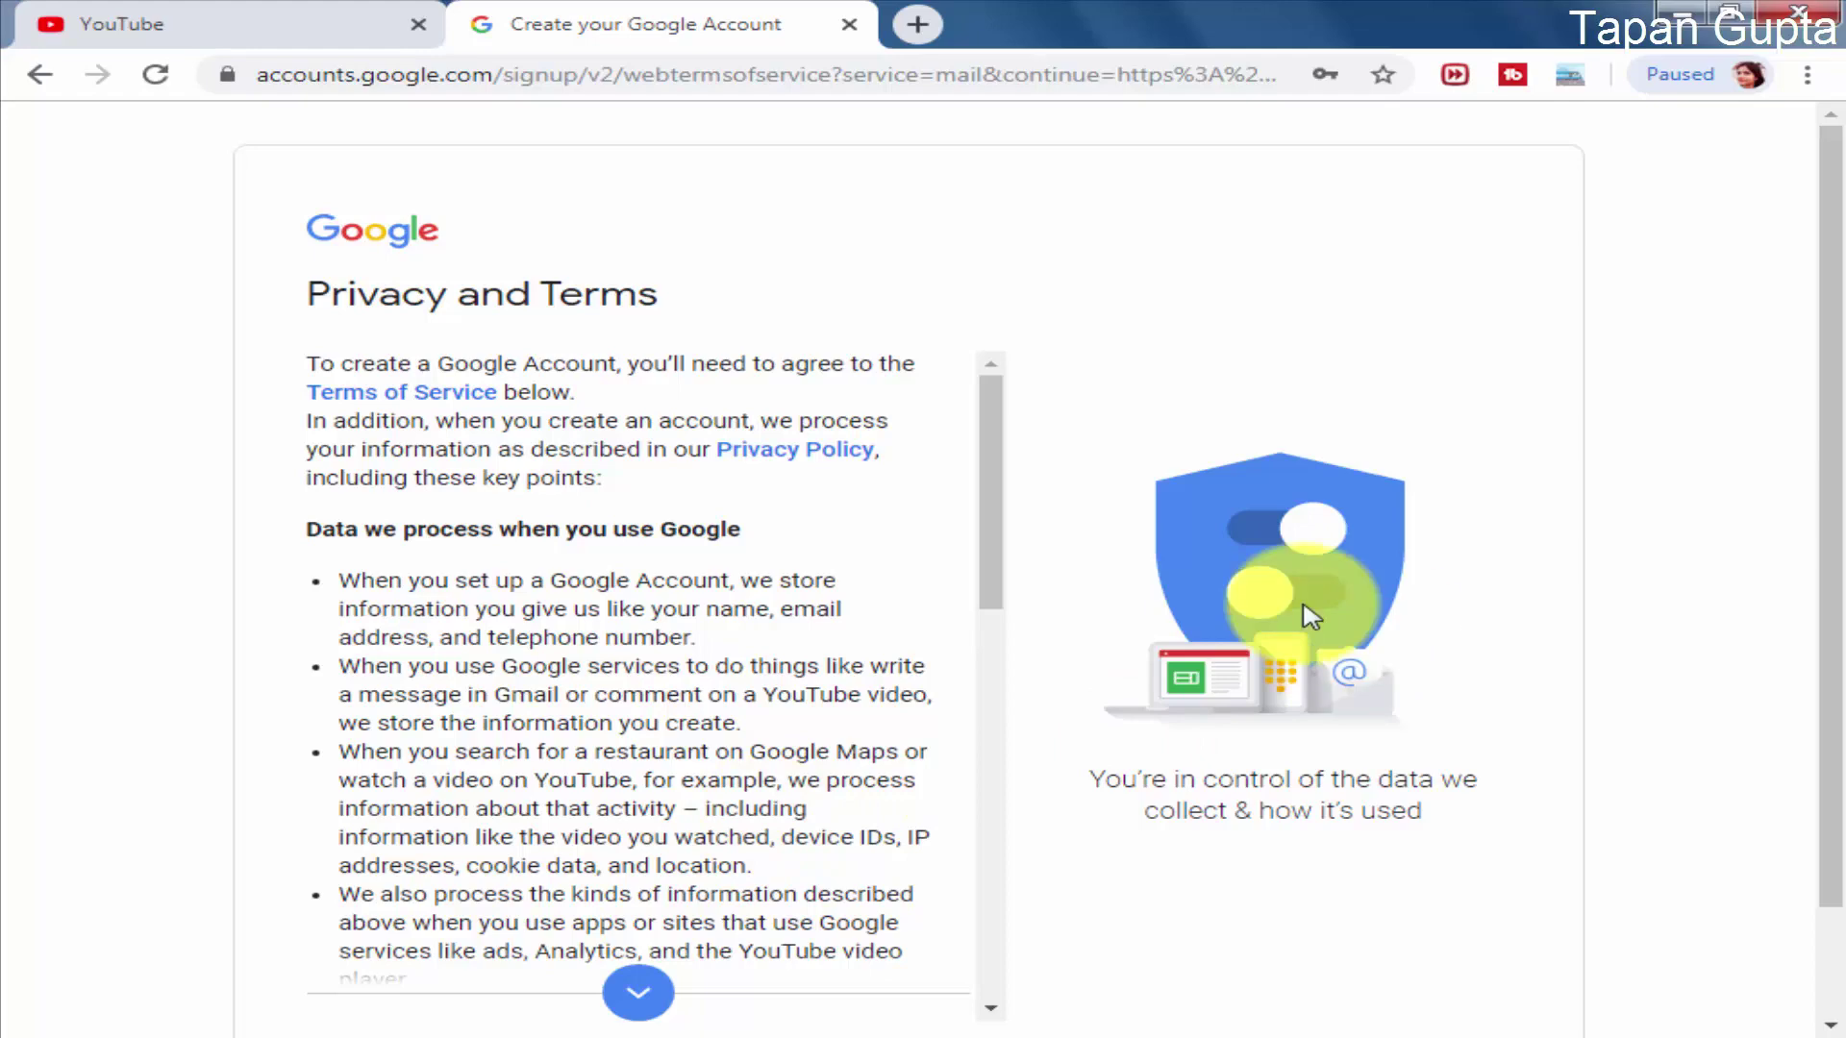
drag(990, 558, 960, 993)
click(892, 1000)
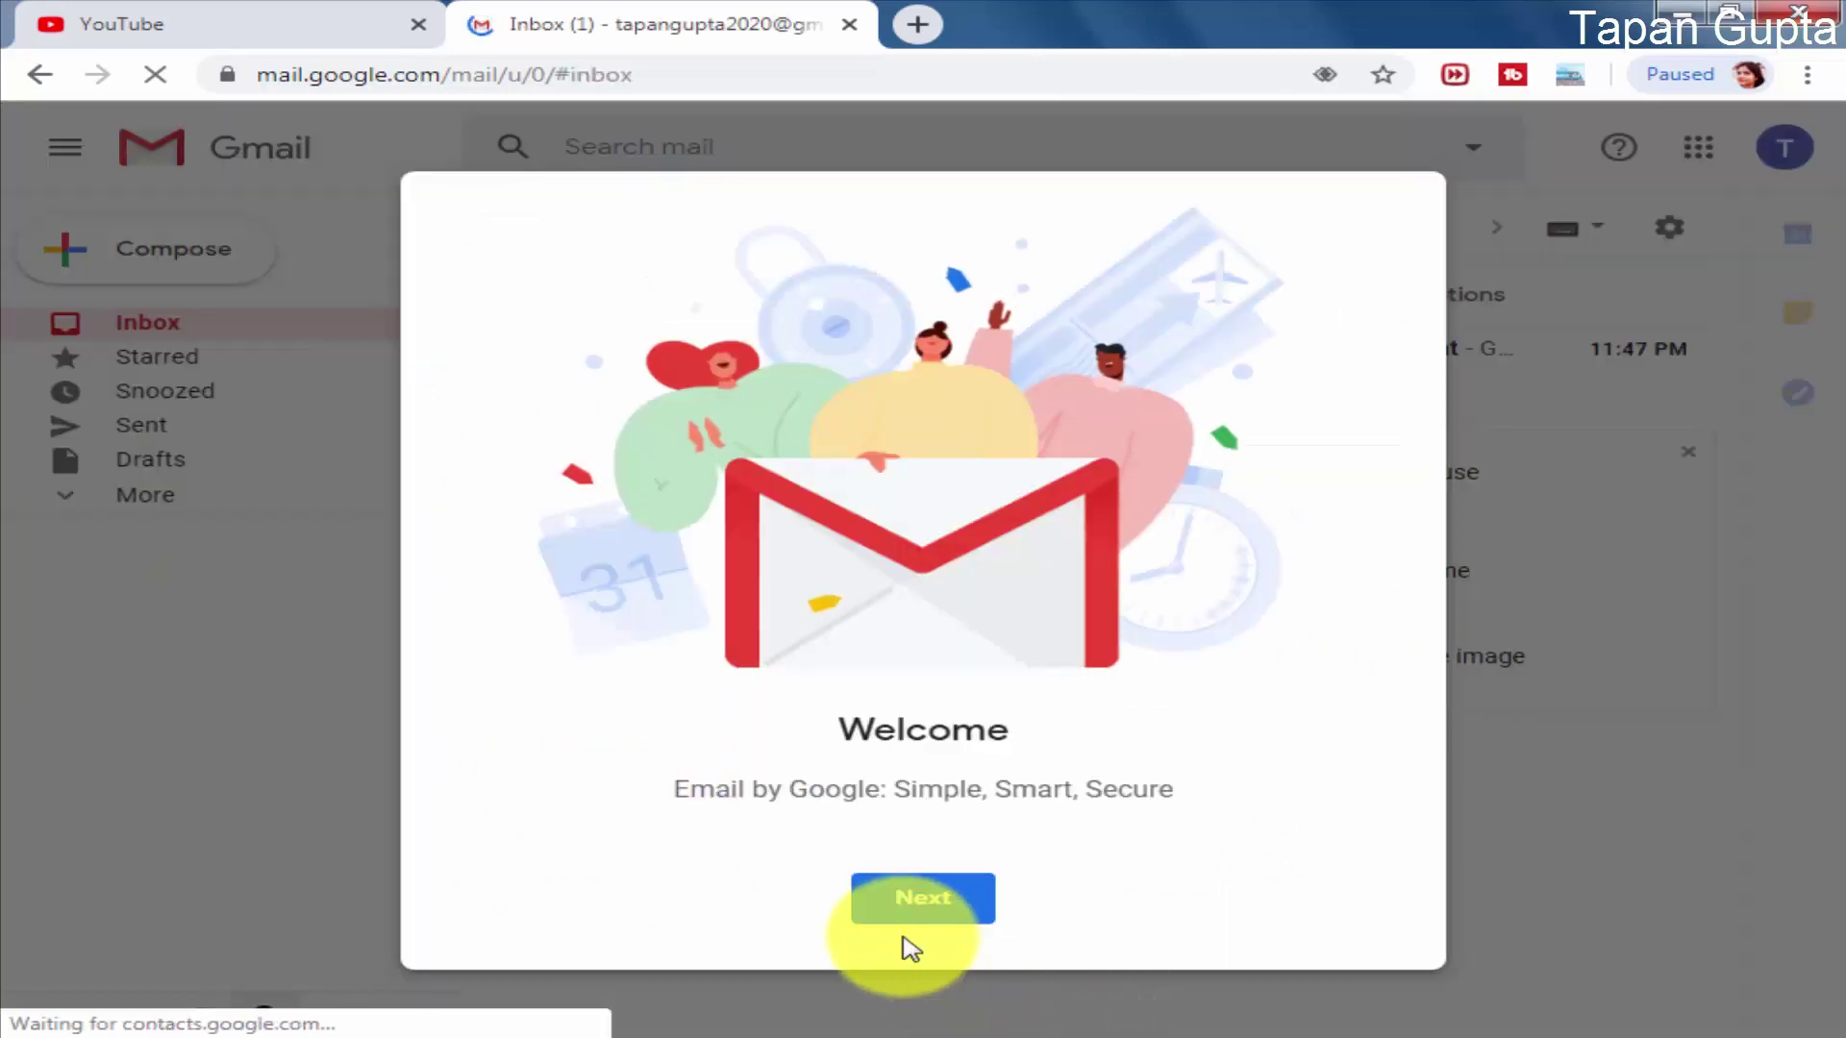
Step: Finish the Gmail welcome tour with the Default view and display the account menu
click(941, 916)
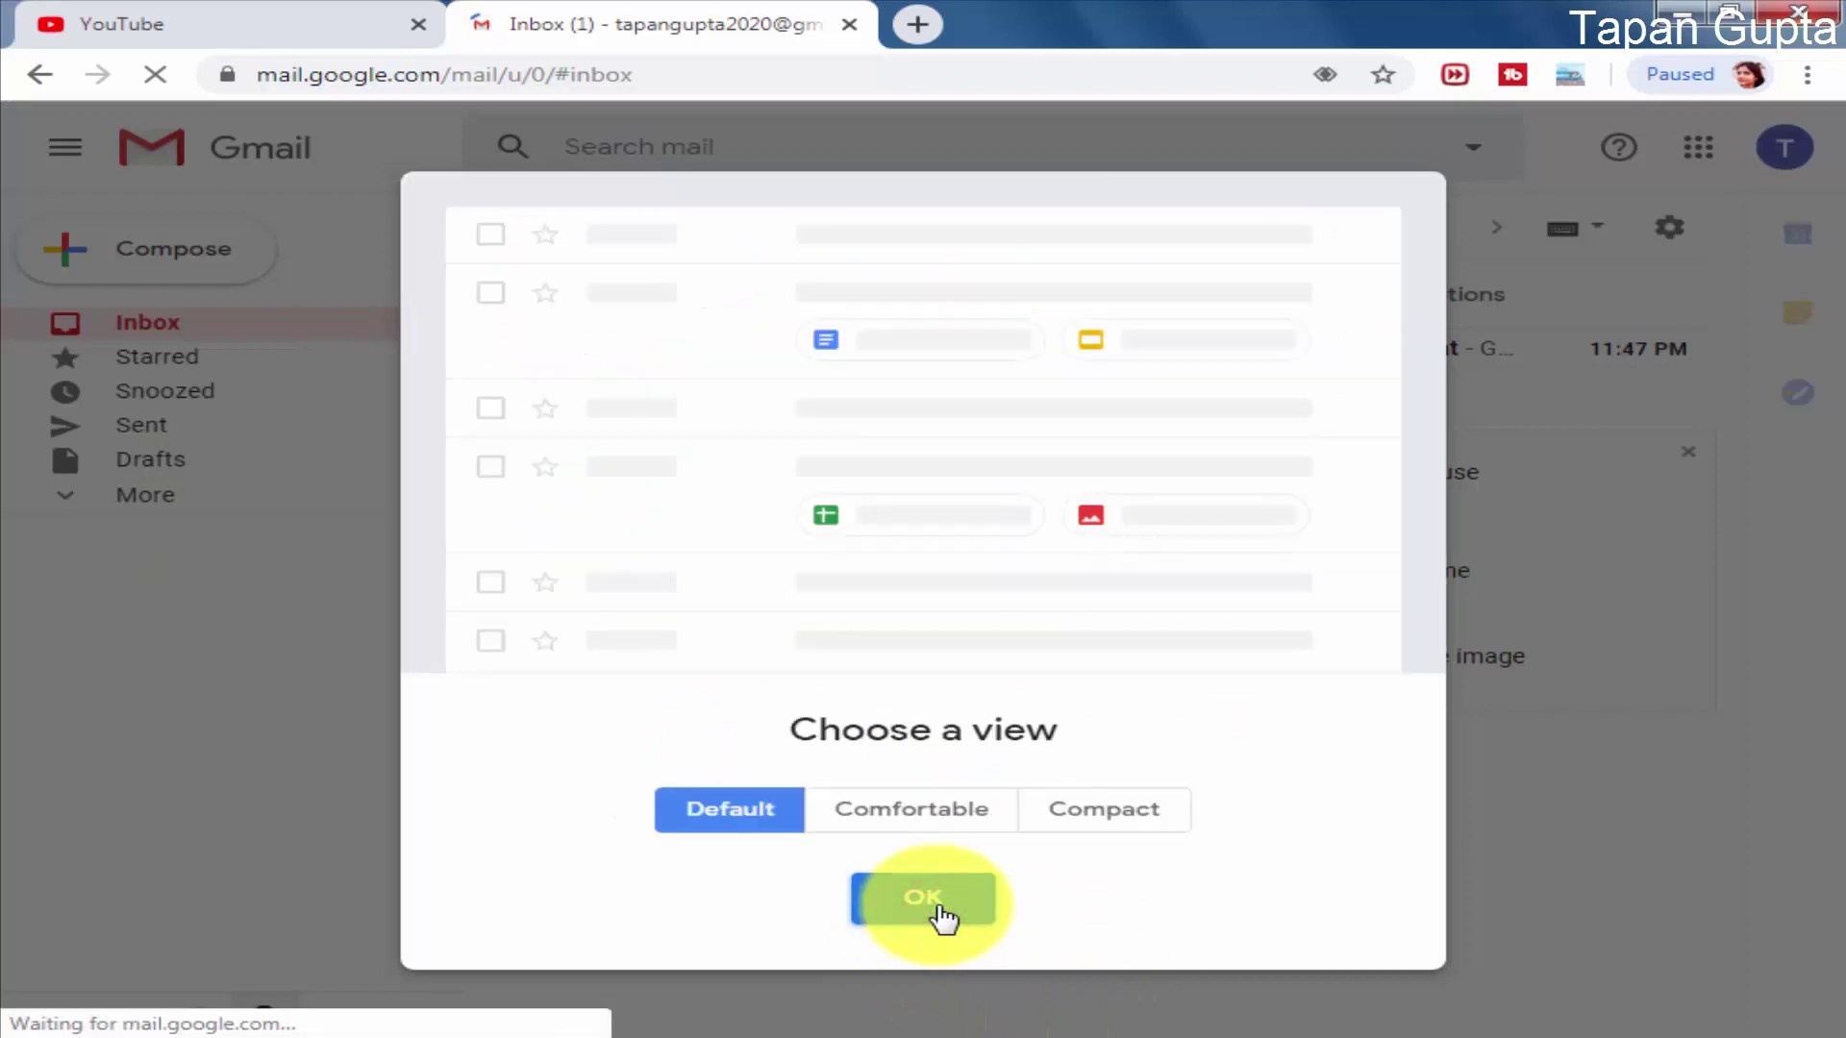
click(941, 913)
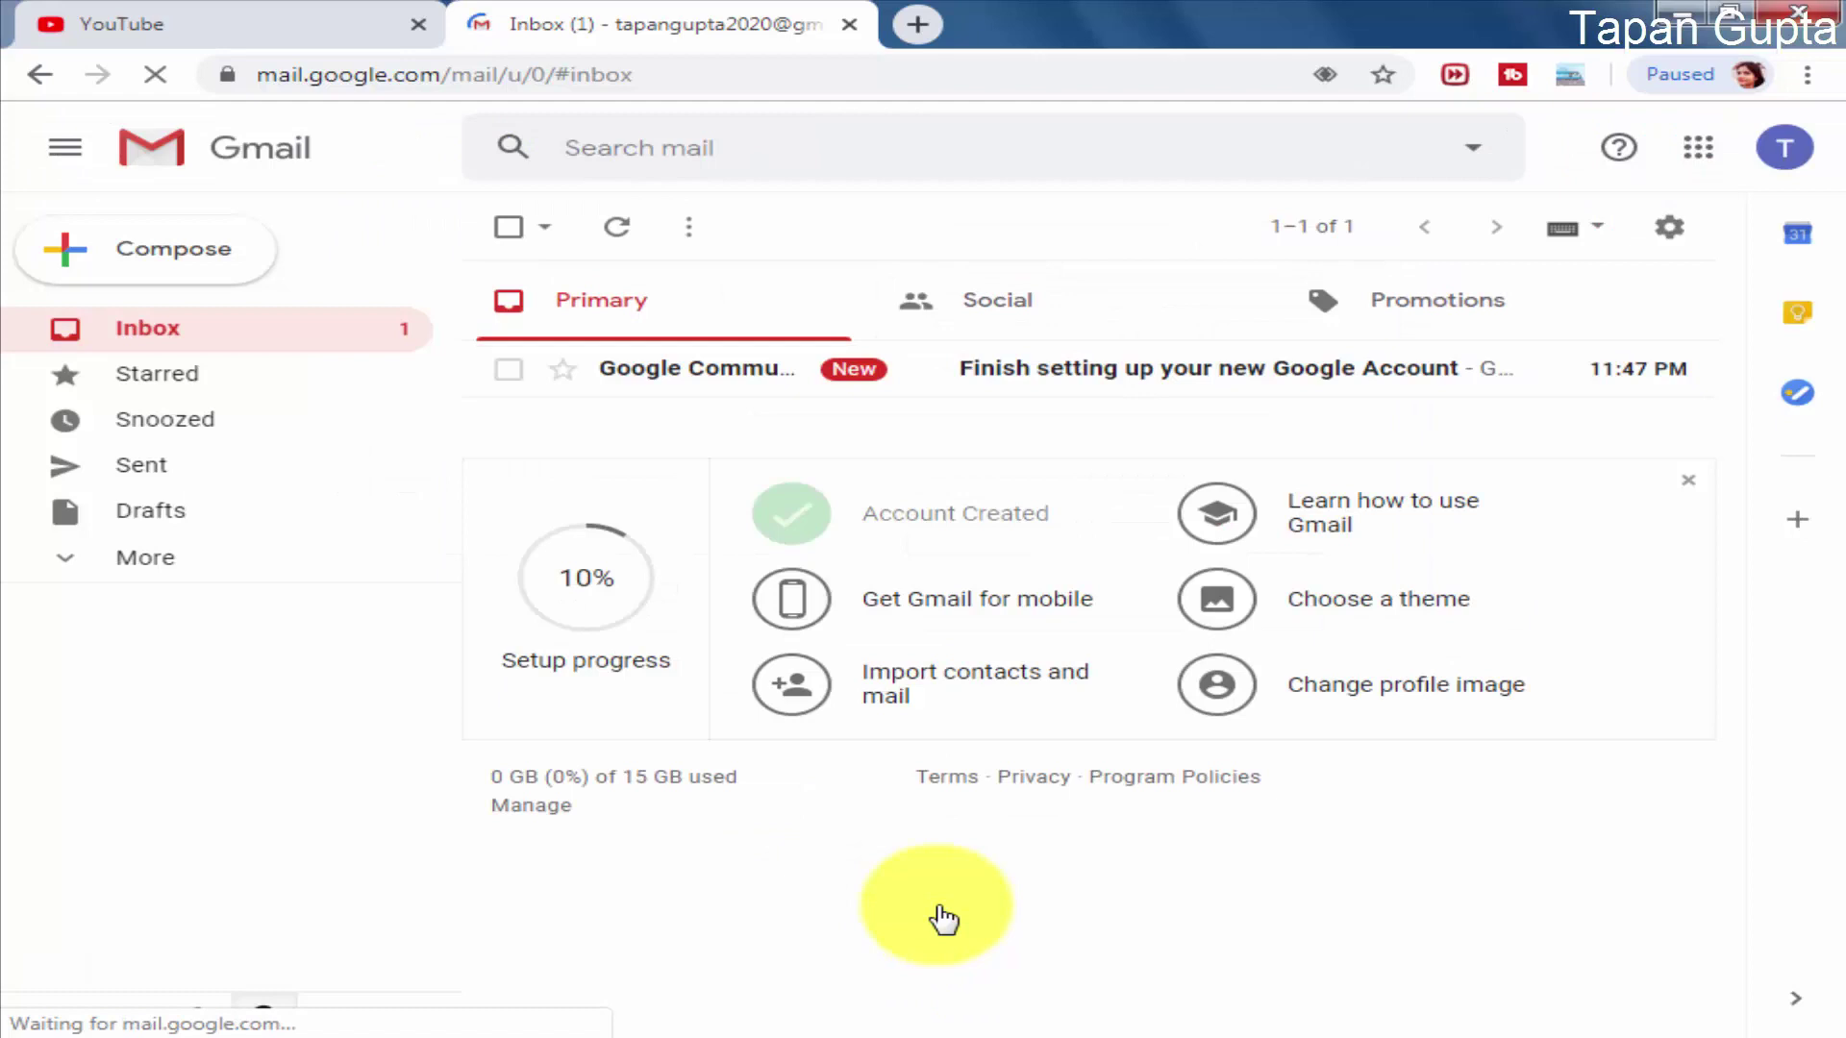
click(1783, 149)
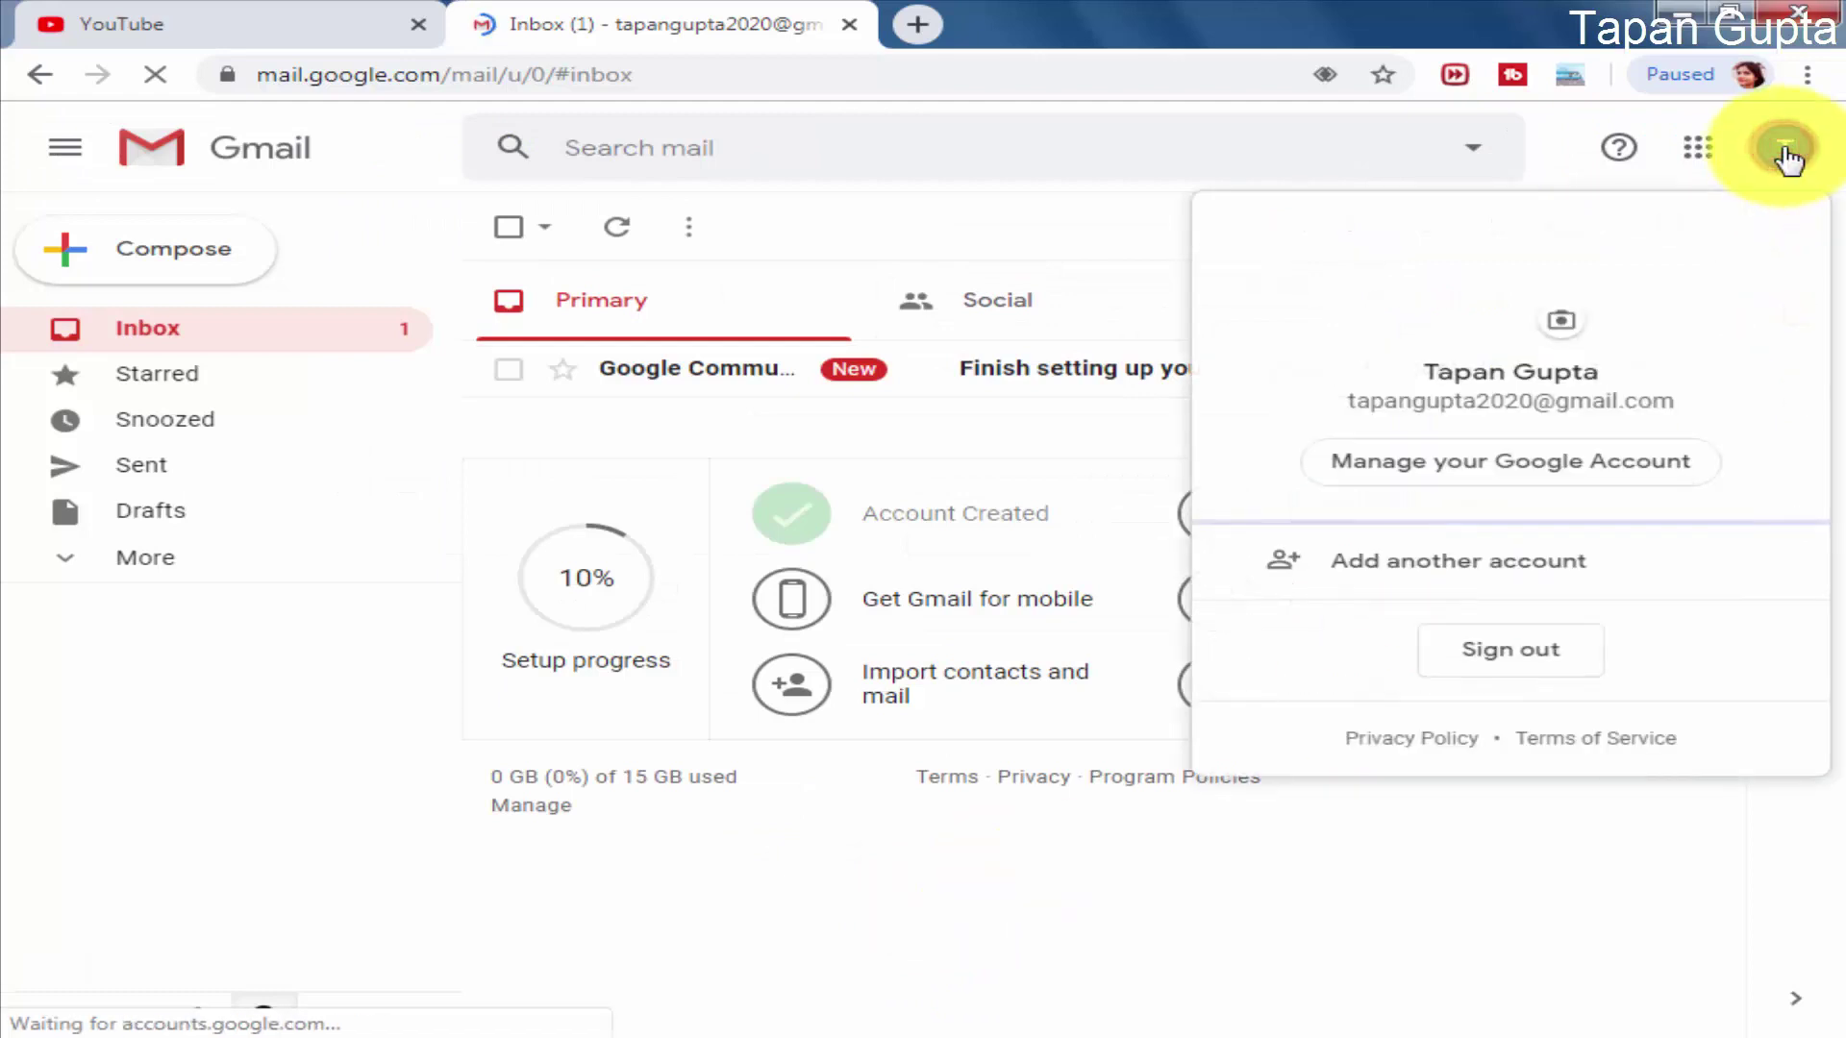